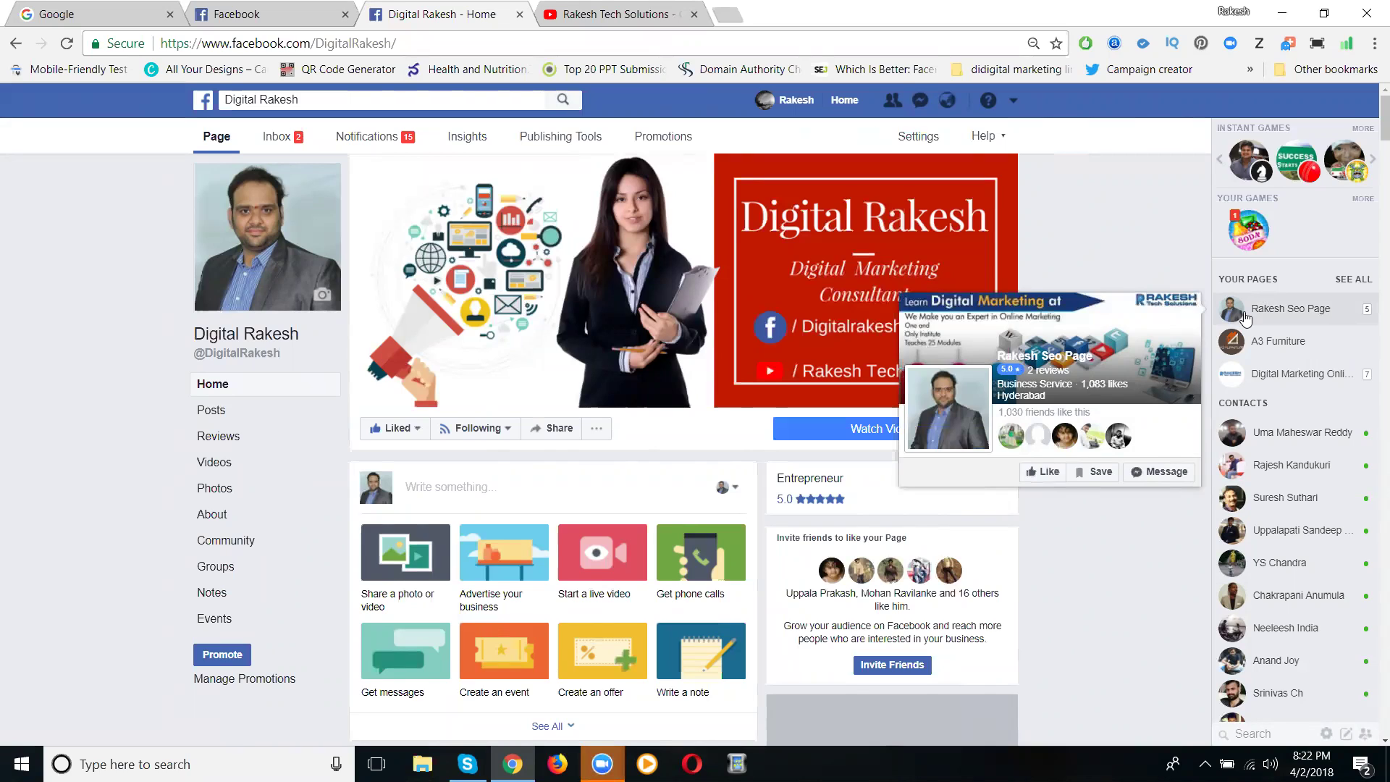
Open the Share a Photo or Video options and scroll down to Create Slideshow.
{"action": "left_click", "coordinate": [394, 577]}
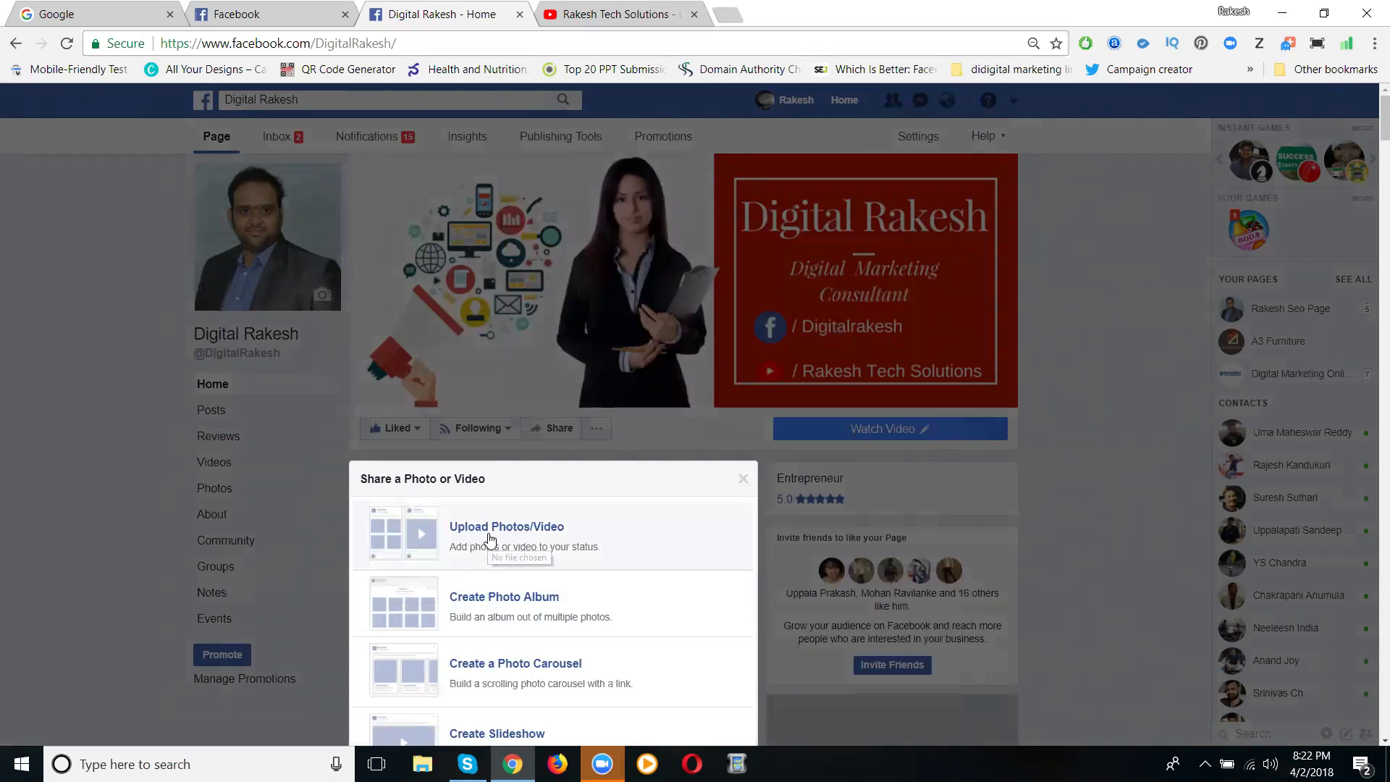
{"action": "scroll", "coordinate": [517, 392], "scroll_direction": "down", "scroll_amount": 4}
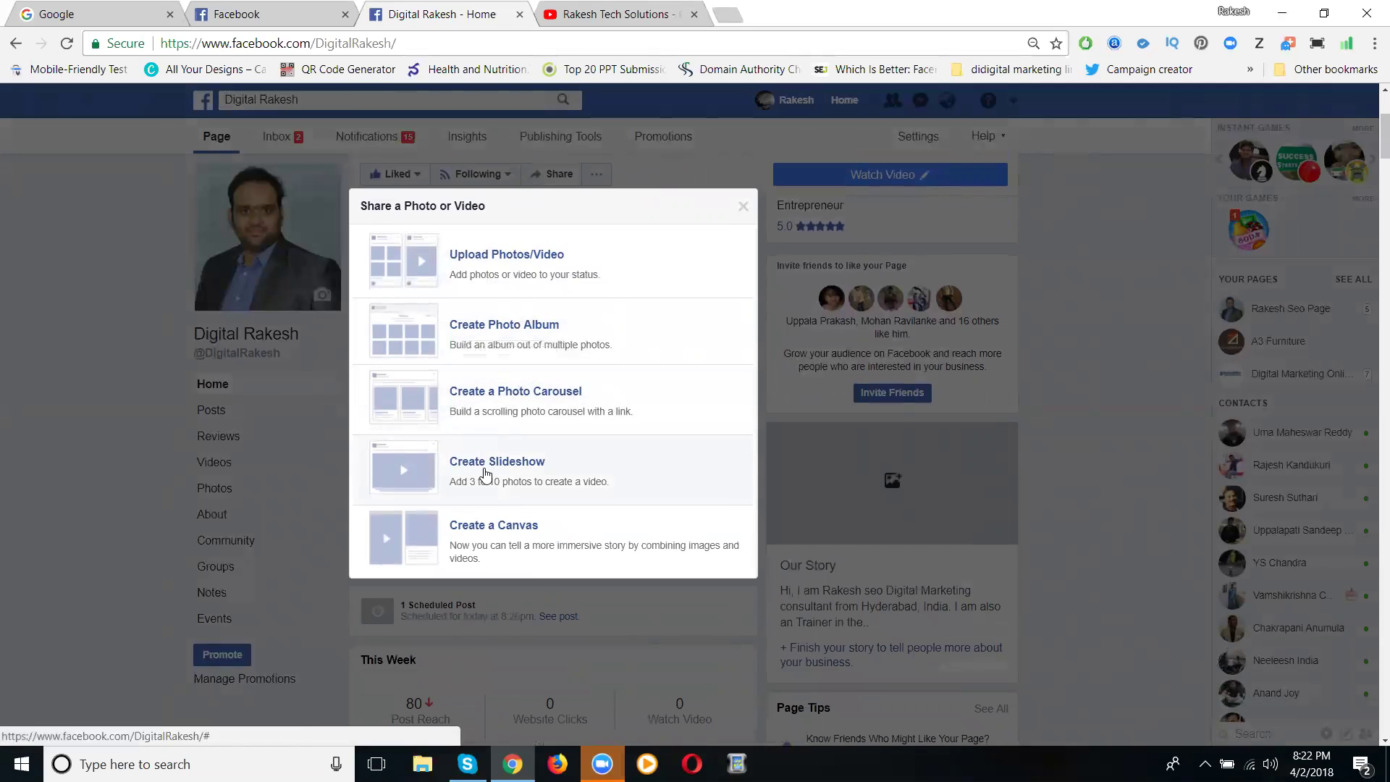
Start a new slideshow and upload ten photos from the computer into it.
{"action": "left_click", "coordinate": [486, 474]}
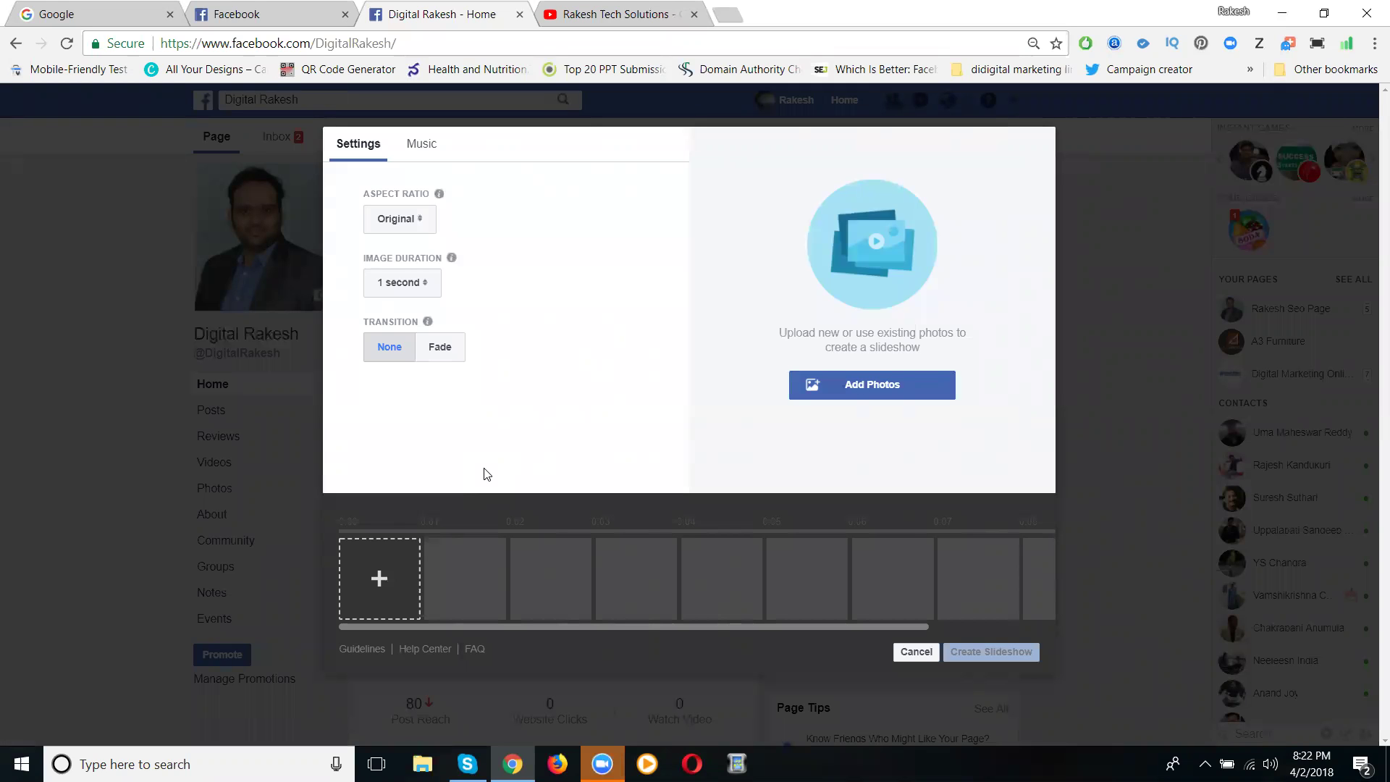
{"action": "left_click", "coordinate": [369, 579]}
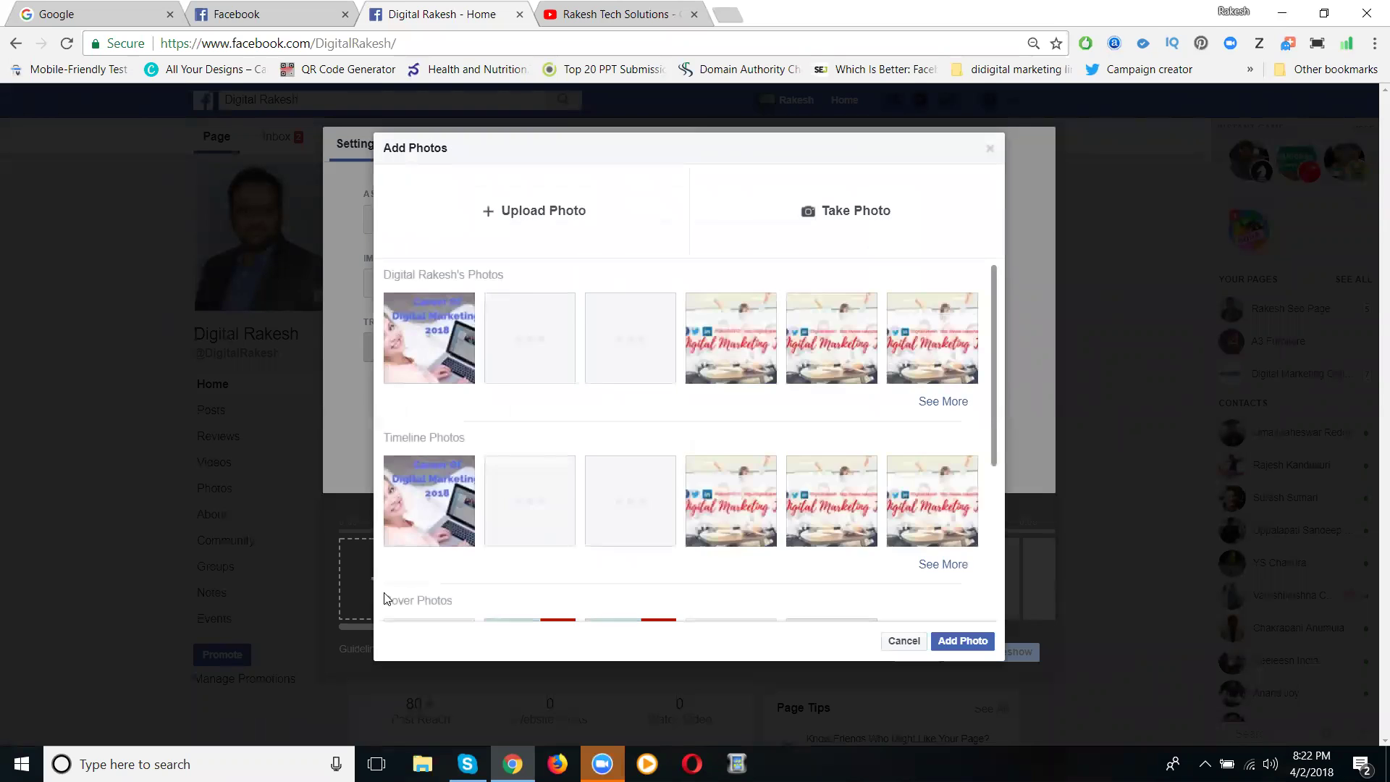
{"action": "left_click", "coordinate": [519, 210]}
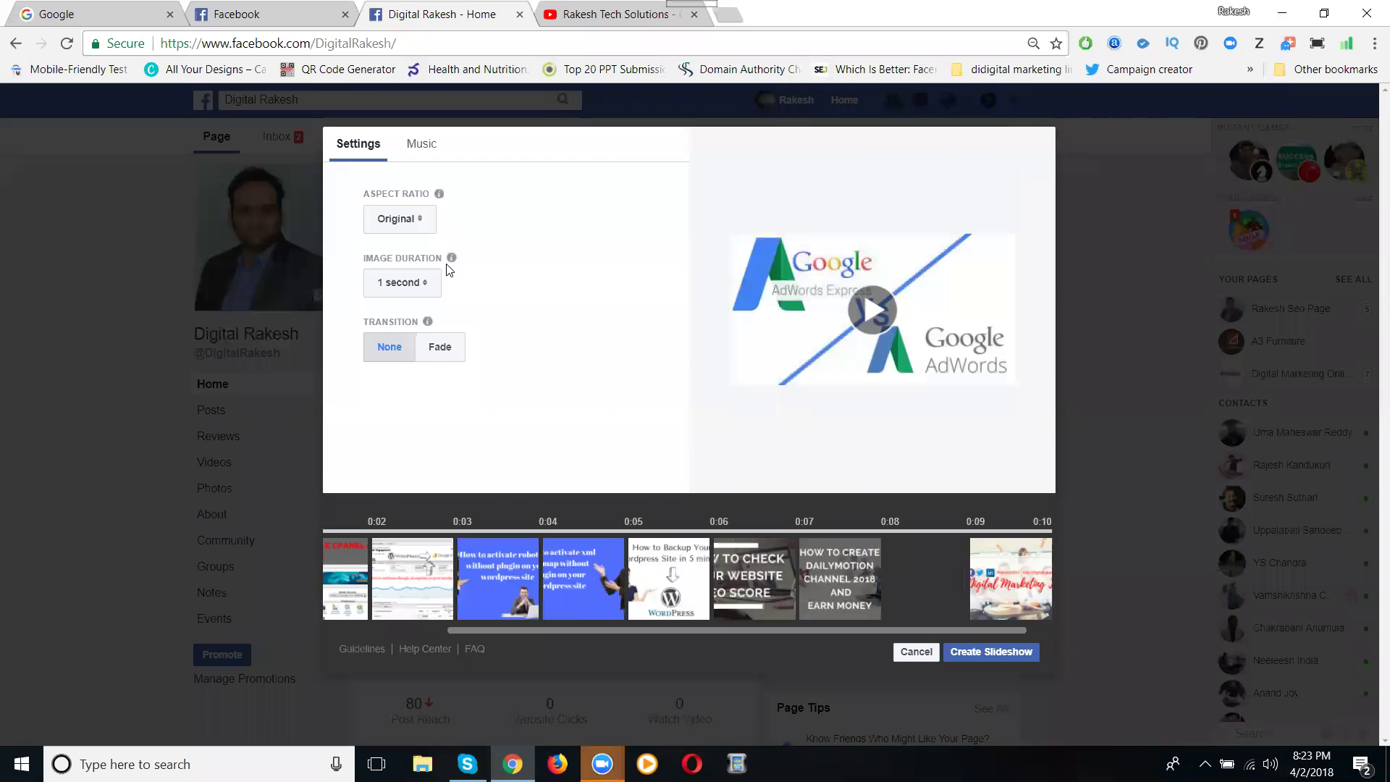
Set image duration to 5 seconds, keep Original aspect ratio and no transition.
{"action": "left_click", "coordinate": [404, 288]}
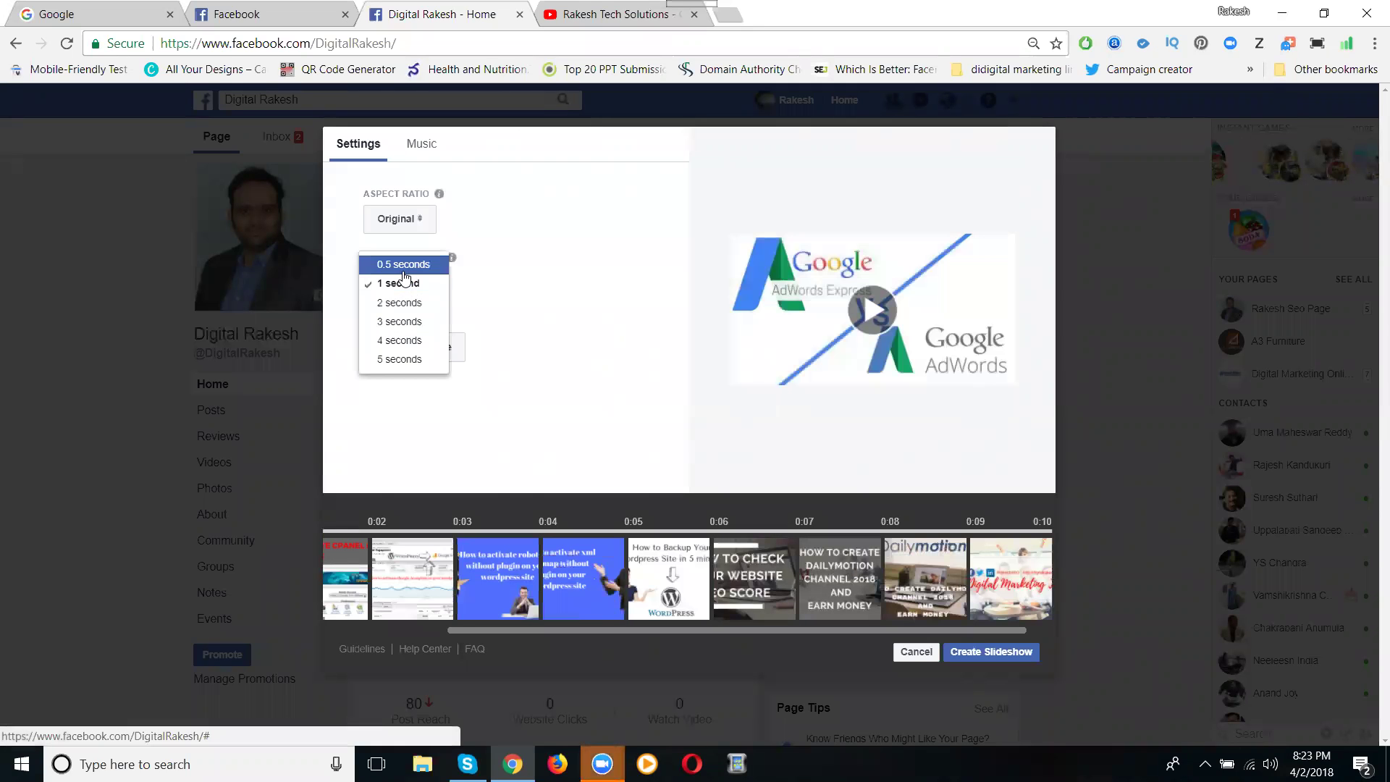
{"action": "left_click", "coordinate": [390, 361]}
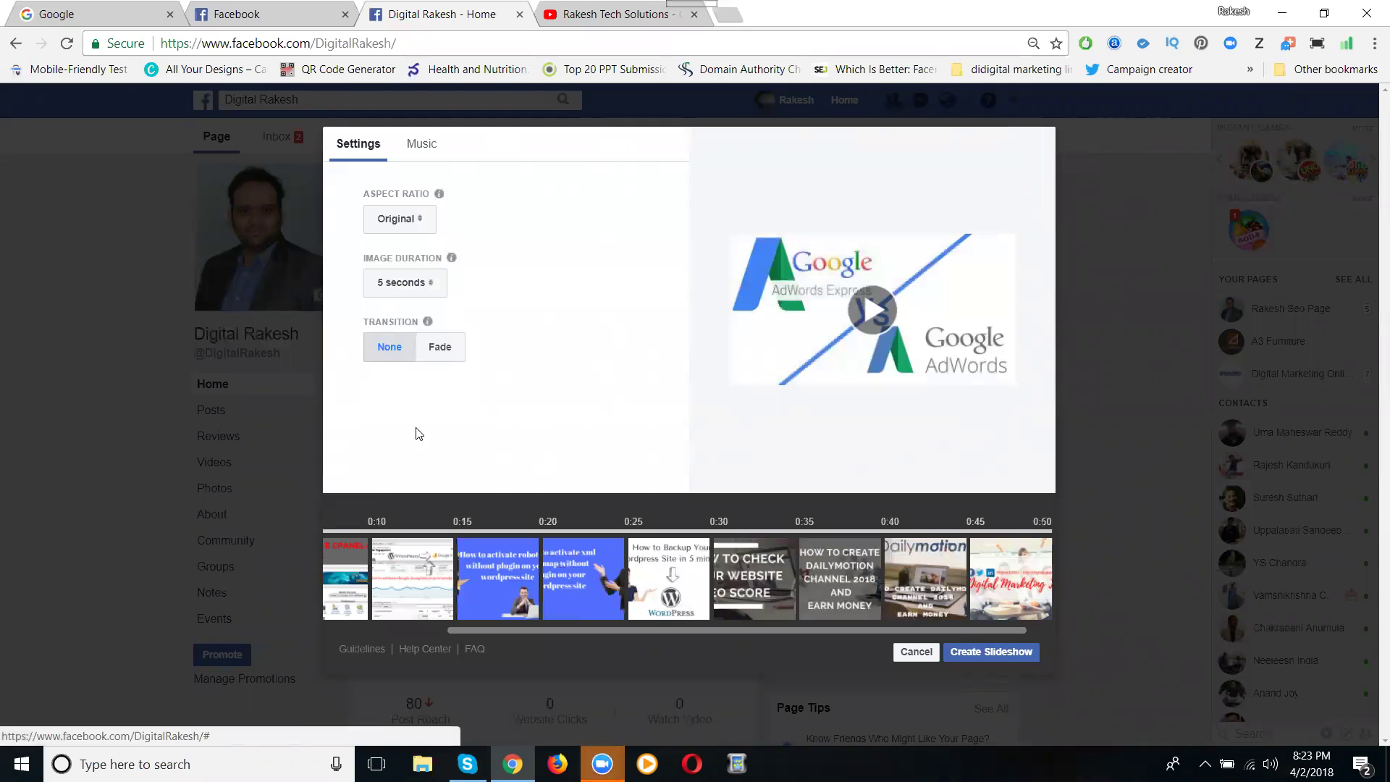
{"action": "left_click", "coordinate": [386, 224]}
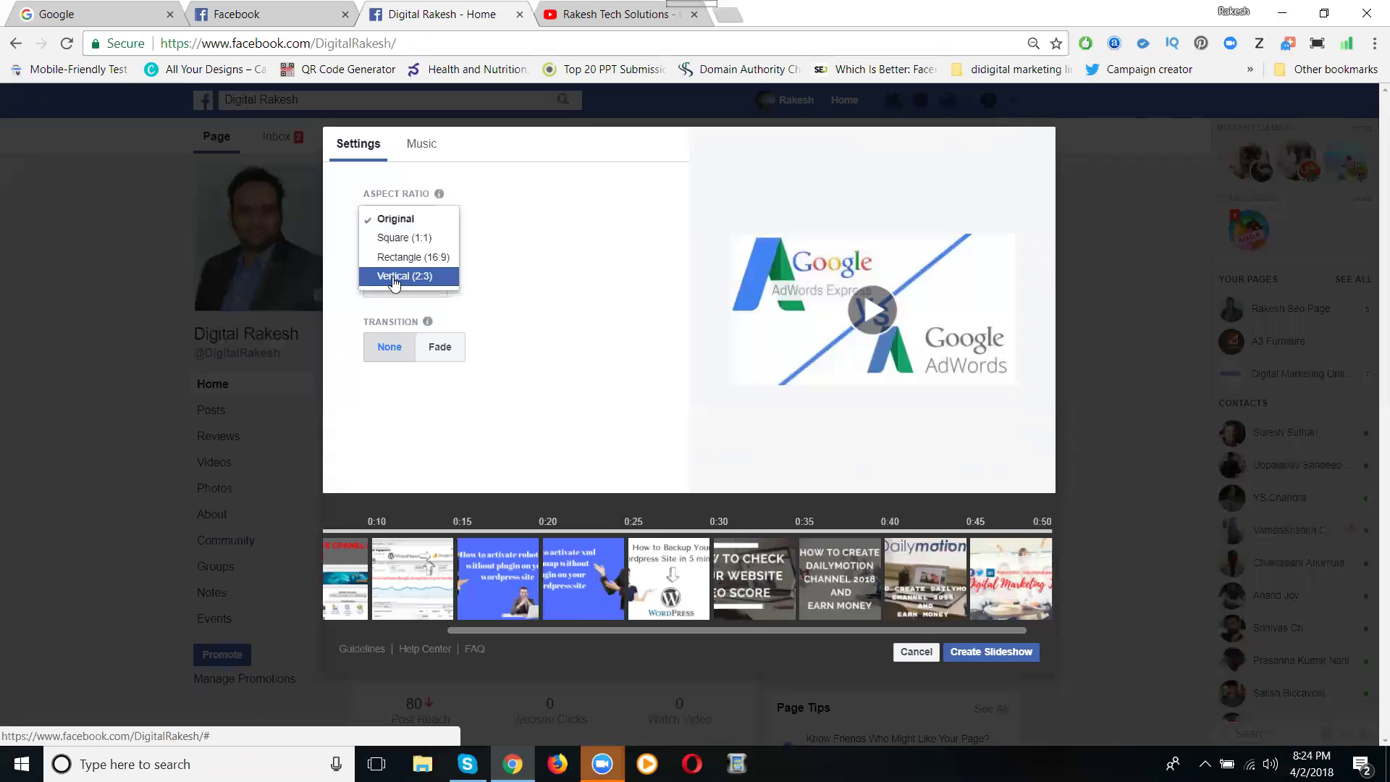
{"action": "left_click", "coordinate": [386, 225]}
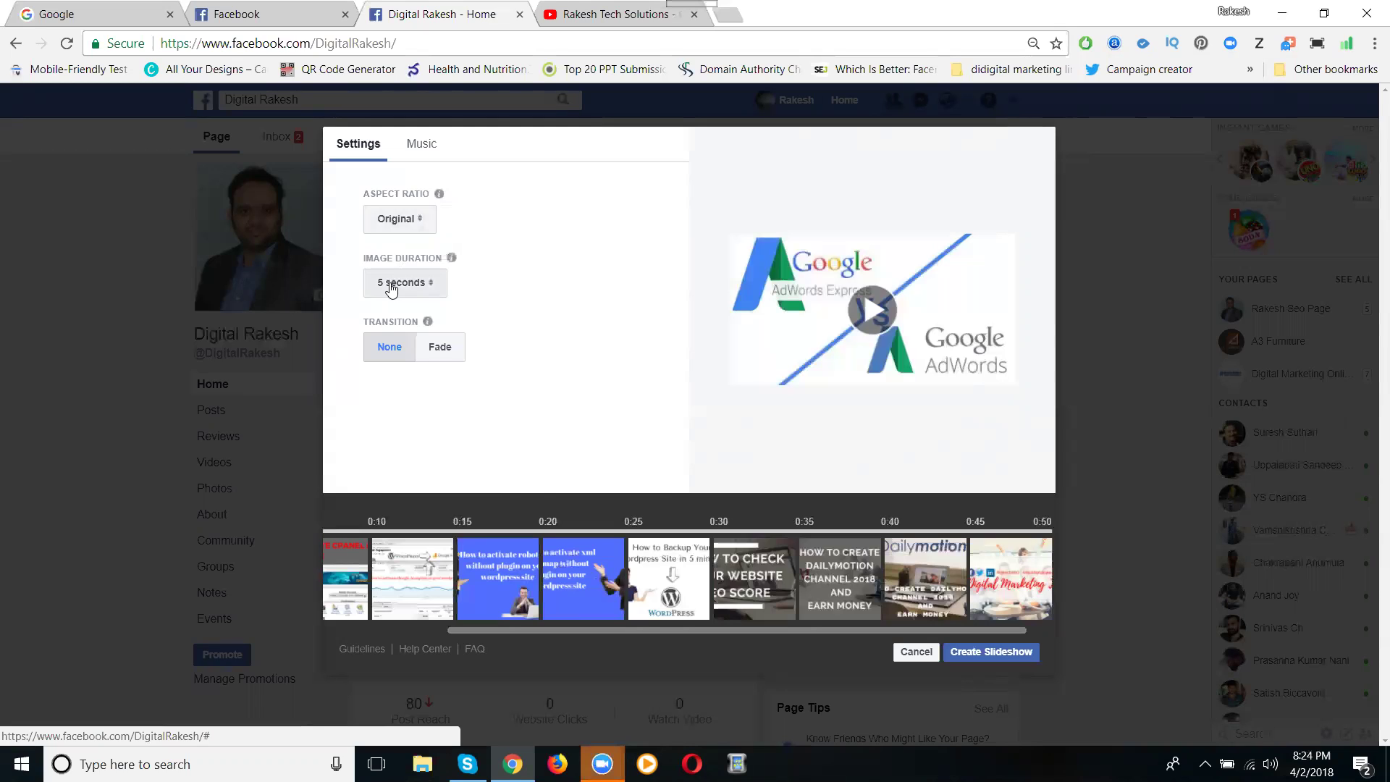
{"action": "left_click", "coordinate": [455, 354]}
{"action": "left_click", "coordinate": [383, 349]}
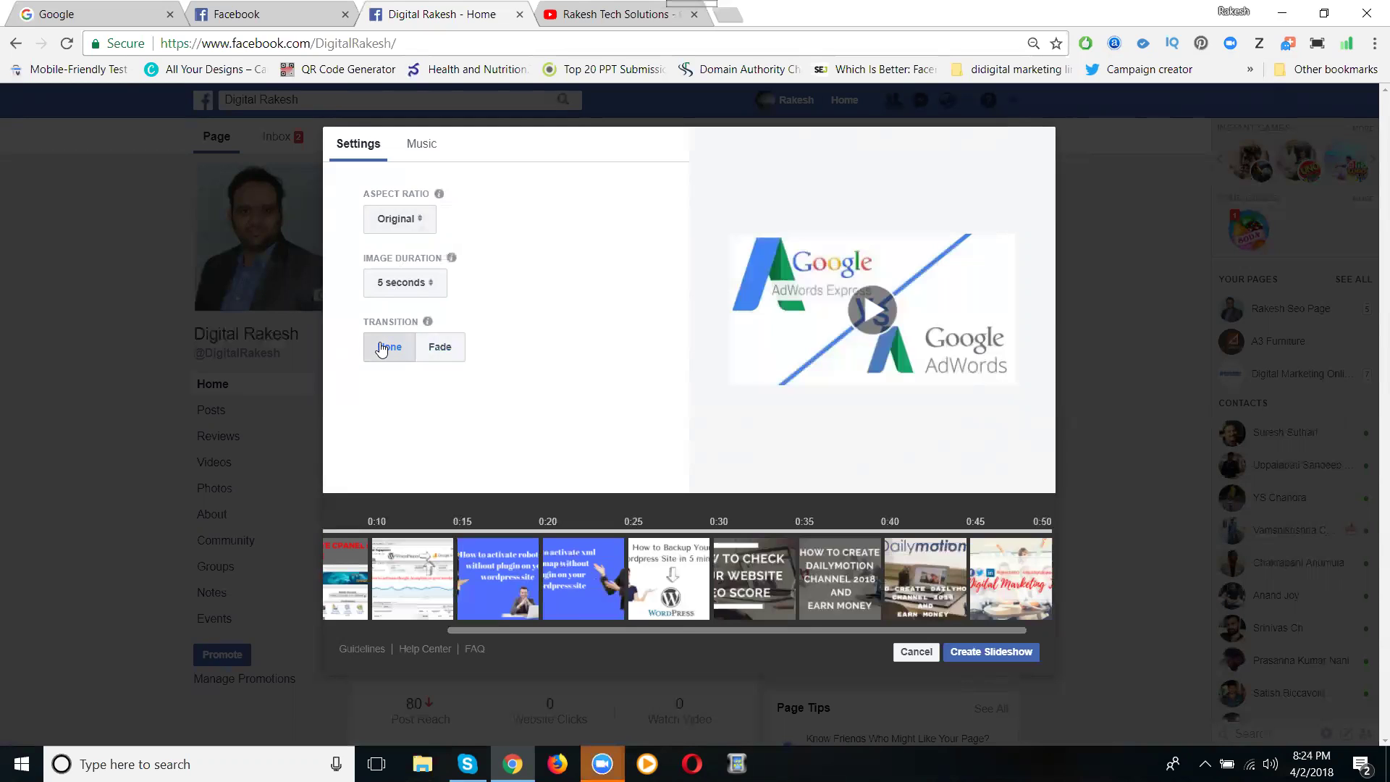
{"action": "left_click", "coordinate": [423, 149]}
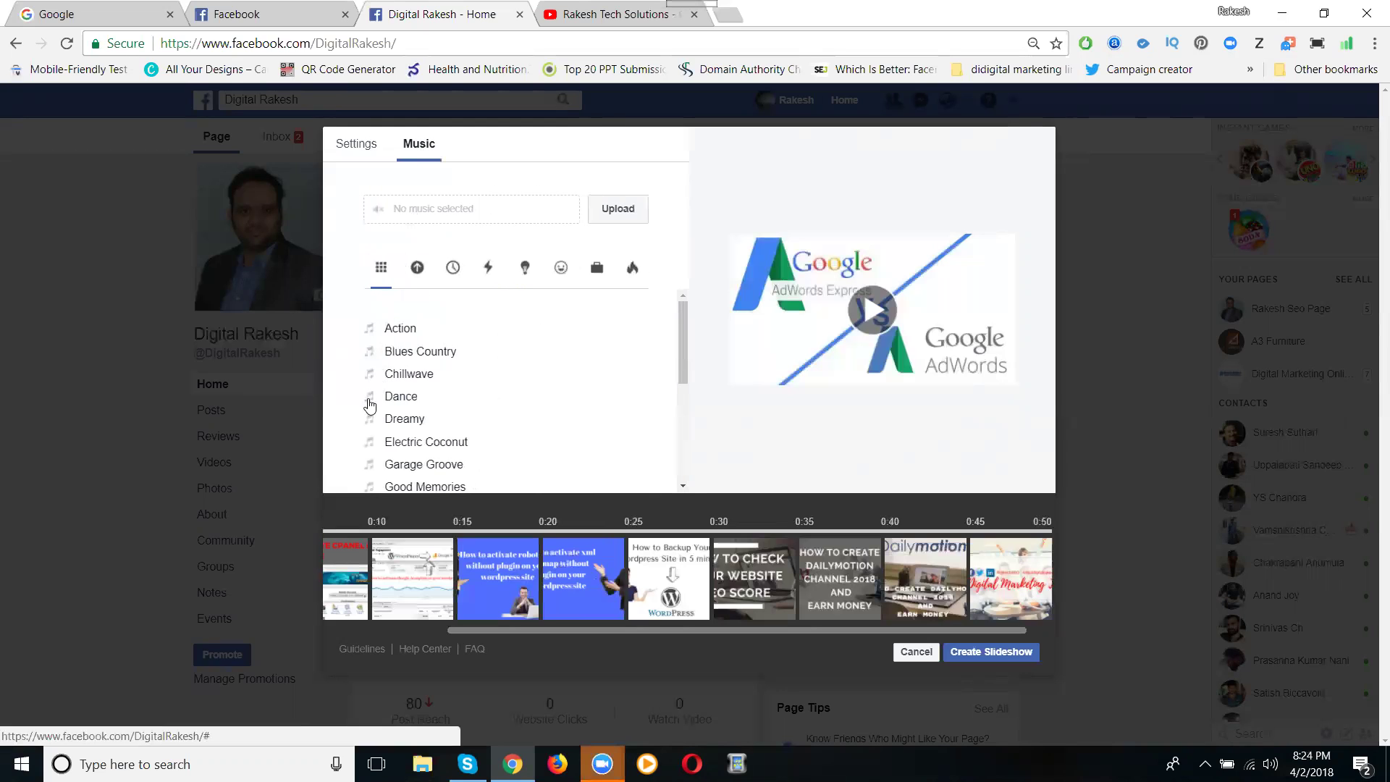
Choose Electric Coconut as the soundtrack and switch audio output to Speaker/Headphone.
{"action": "left_click", "coordinate": [371, 446]}
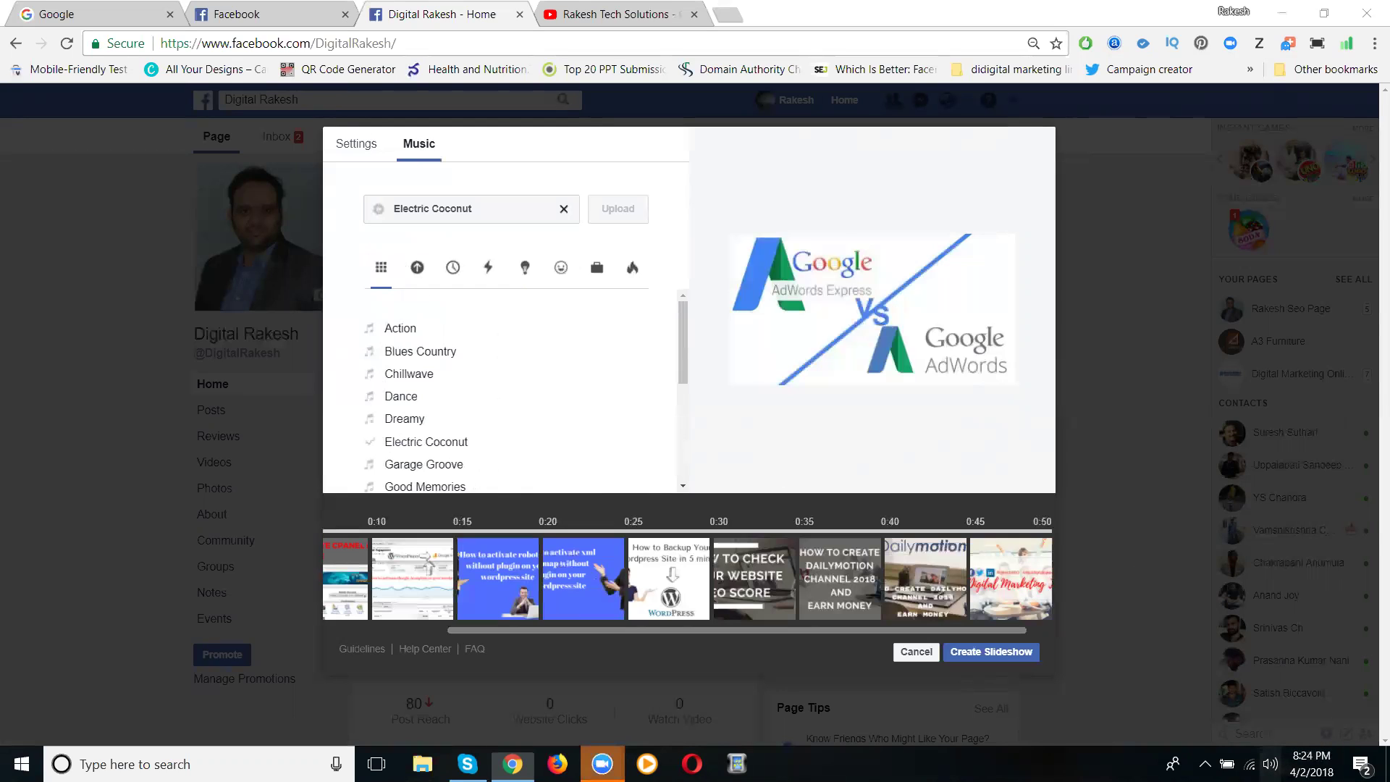
{"action": "left_click", "coordinate": [1271, 764]}
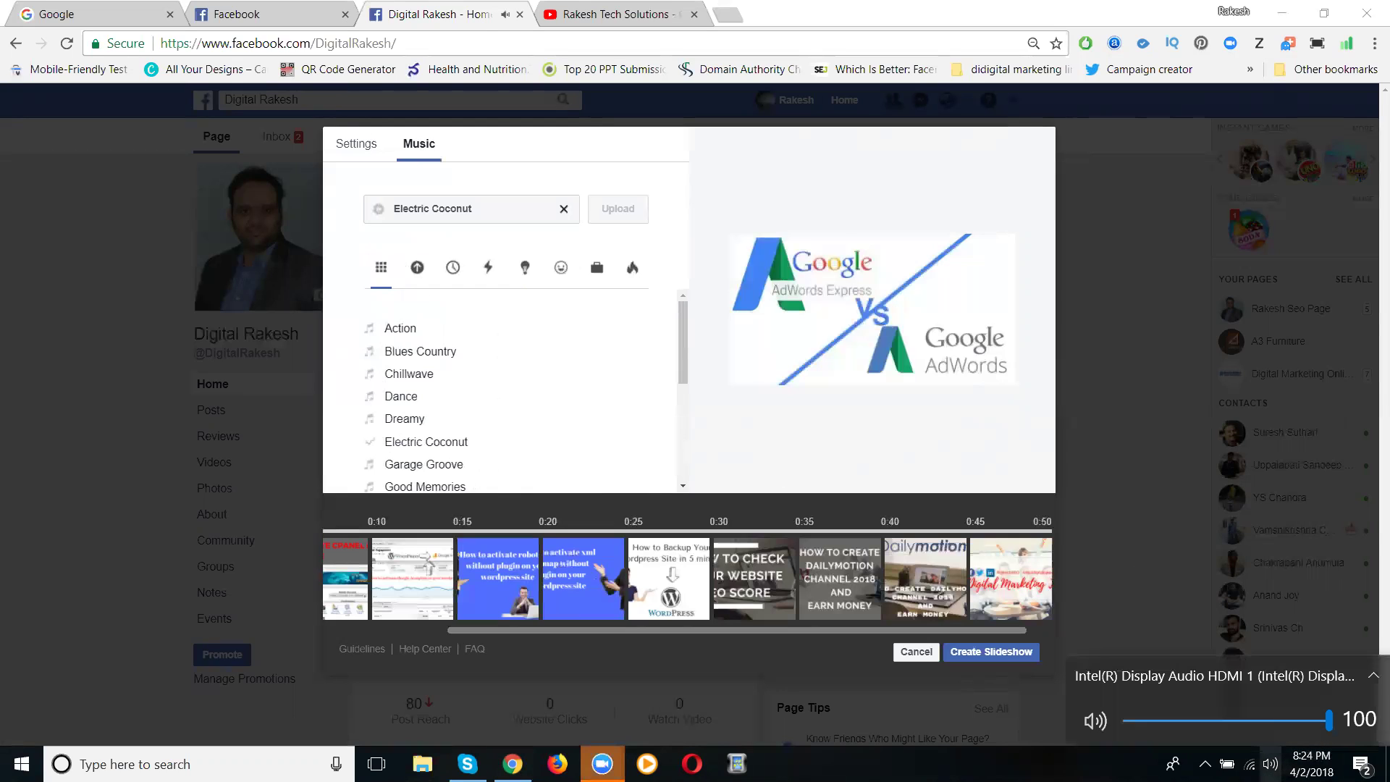
{"action": "left_click", "coordinate": [1258, 681]}
{"action": "left_click", "coordinate": [1202, 645]}
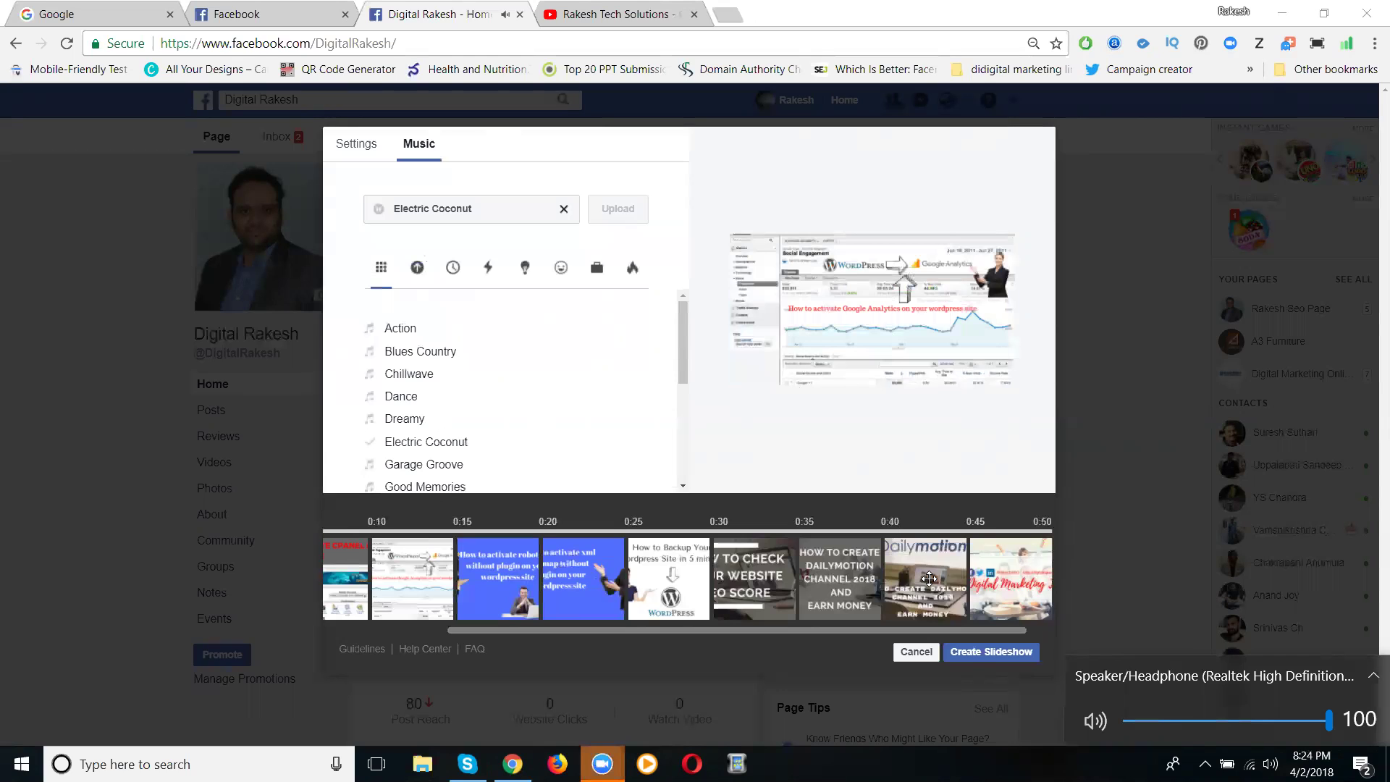
Finish the slideshow and caption the post '#digitalmarketing #video #tutorial'.
{"action": "left_click", "coordinate": [979, 656]}
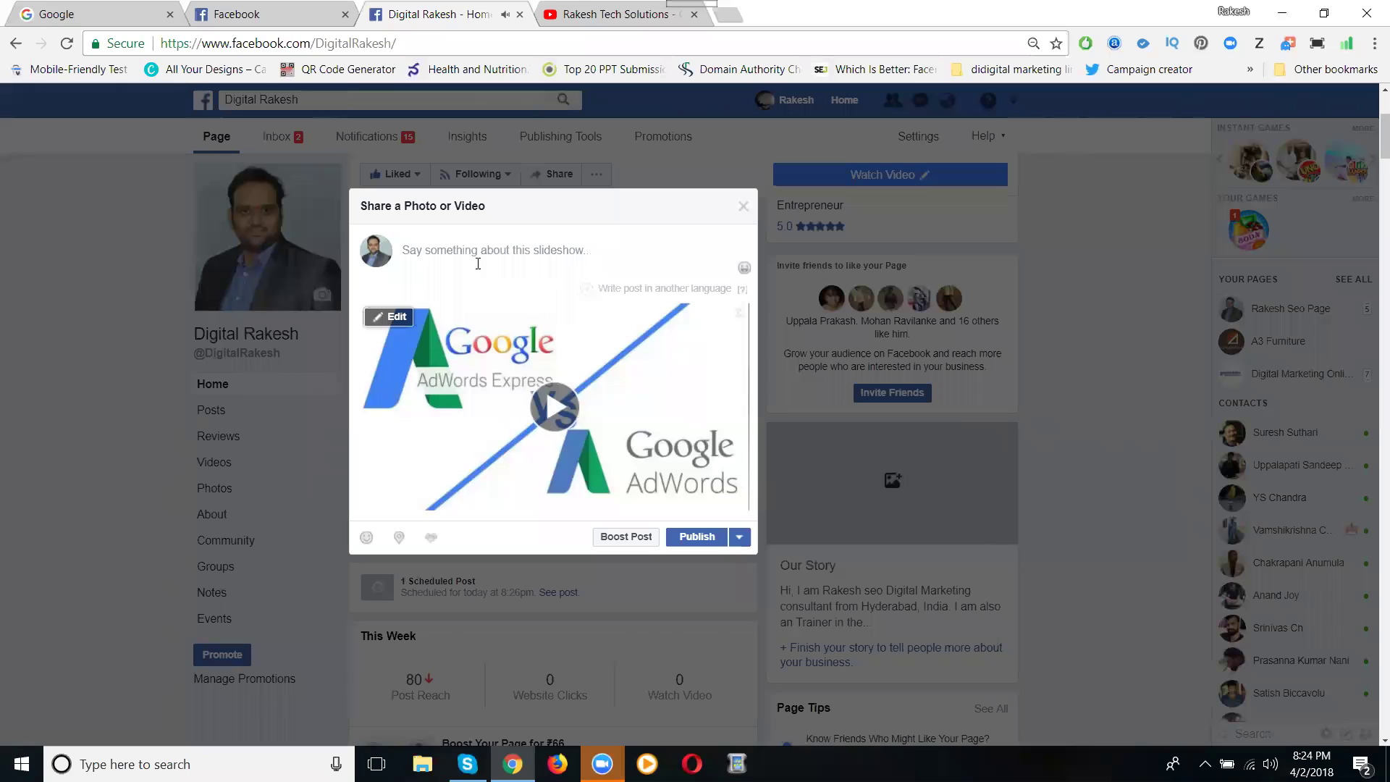
{"action": "left_click", "coordinate": [453, 244]}
{"action": "type", "text": "#"}
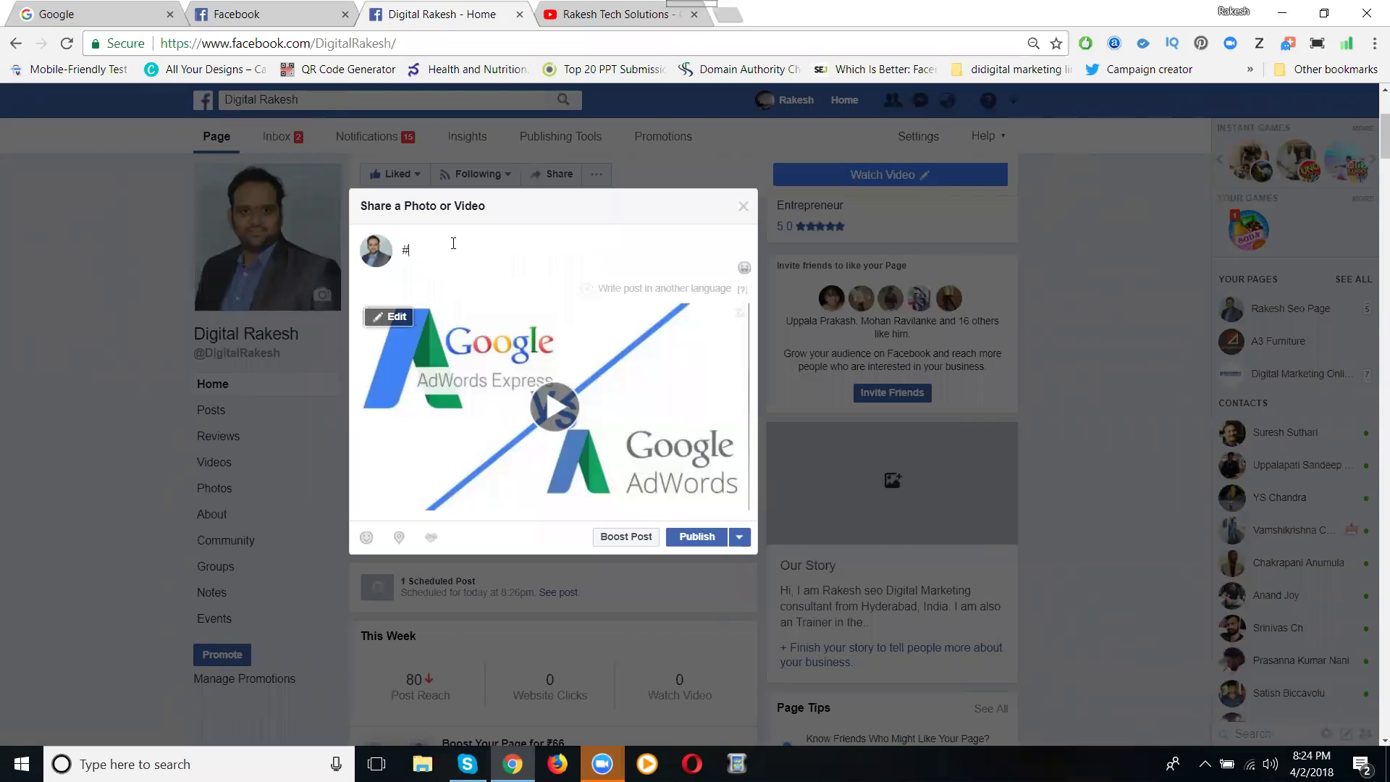
{"action": "type", "text": "digitalmarketing"}
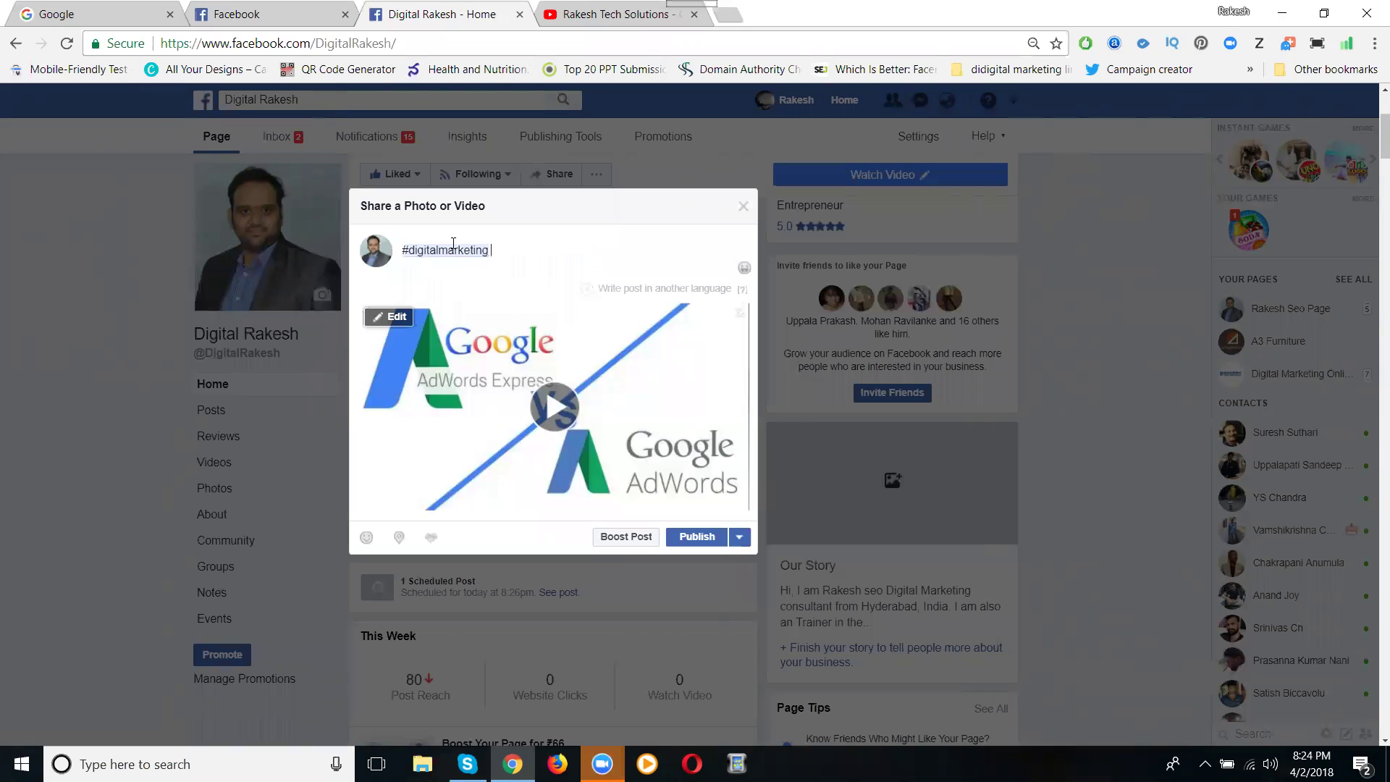
{"action": "type", "text": " #video"}
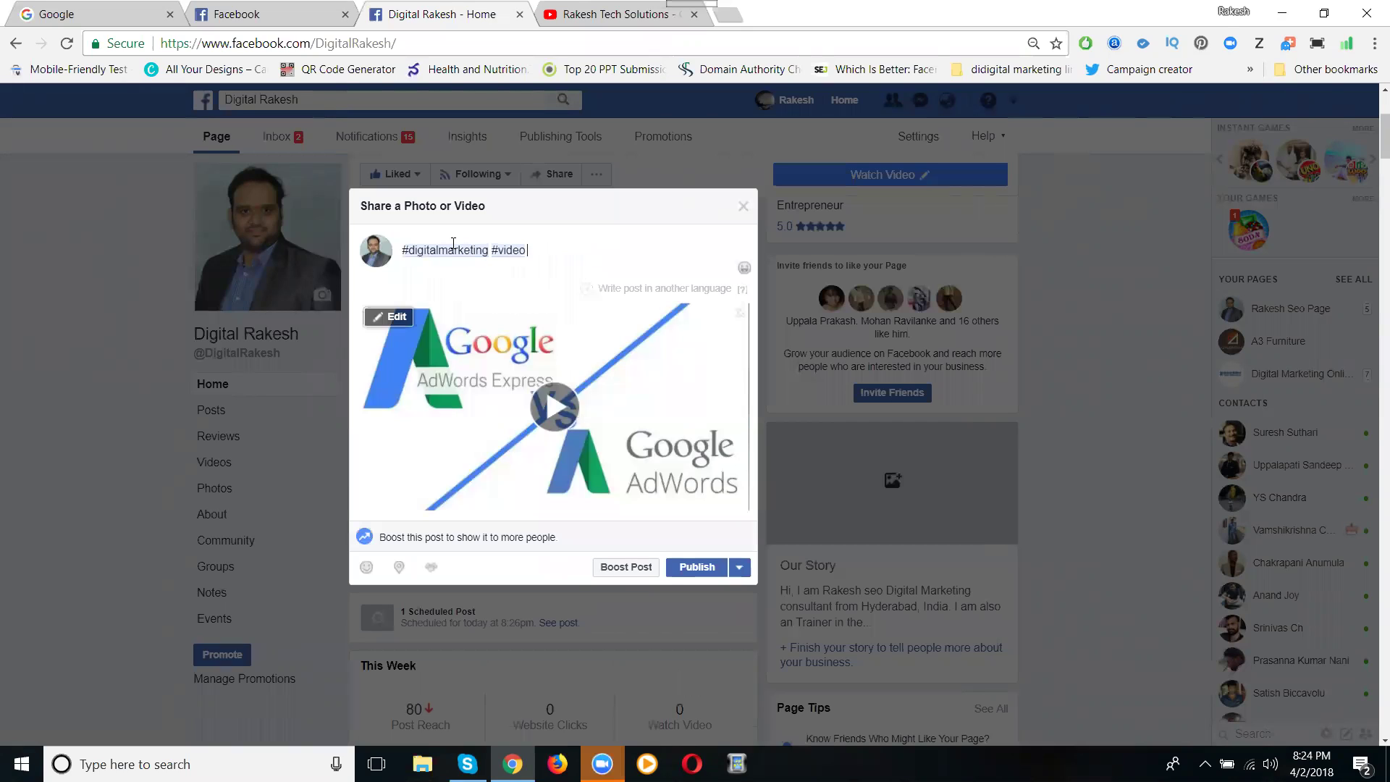
{"action": "type", "text": " #tutorial"}
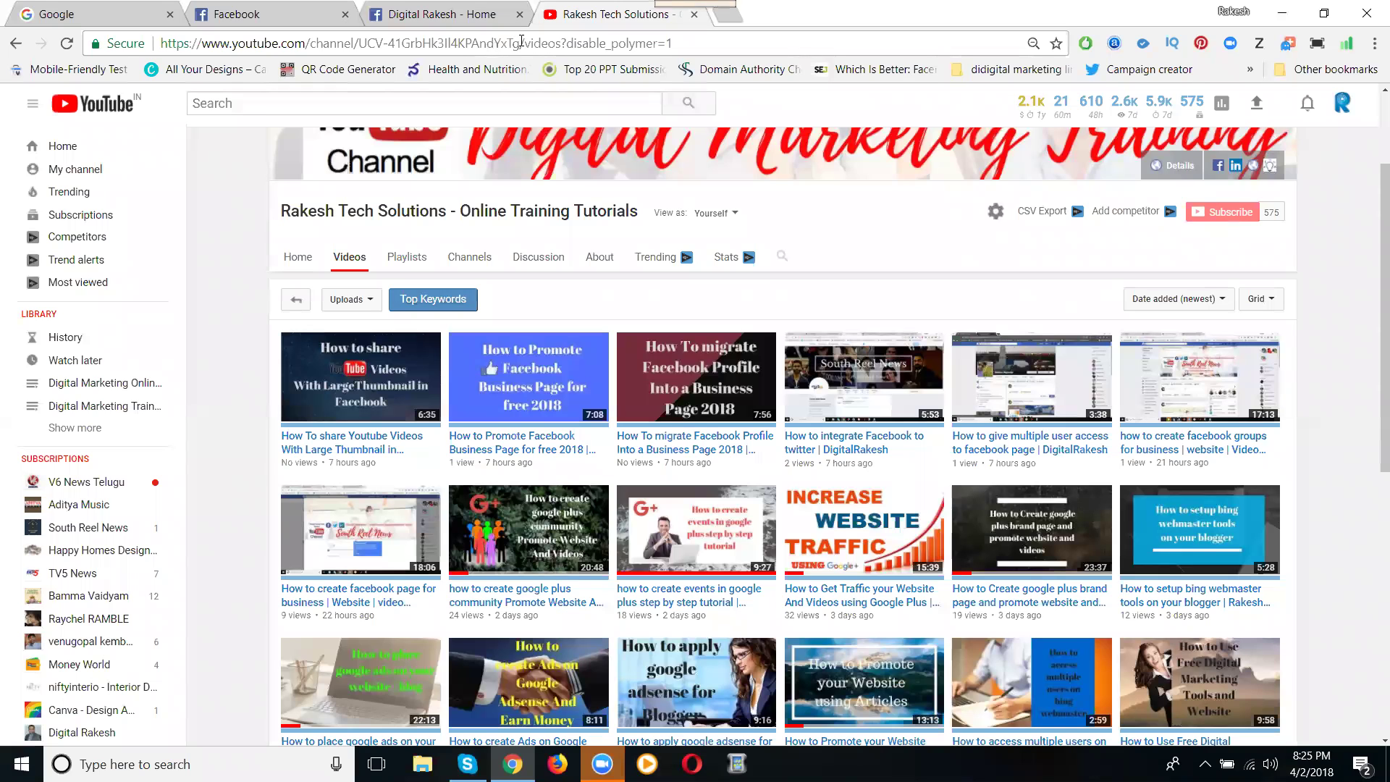
Copy the YouTube channel's full web address and return to the Facebook post draft.
{"action": "left_click_drag", "start_coordinate": [522, 42], "coordinate": [211, 44]}
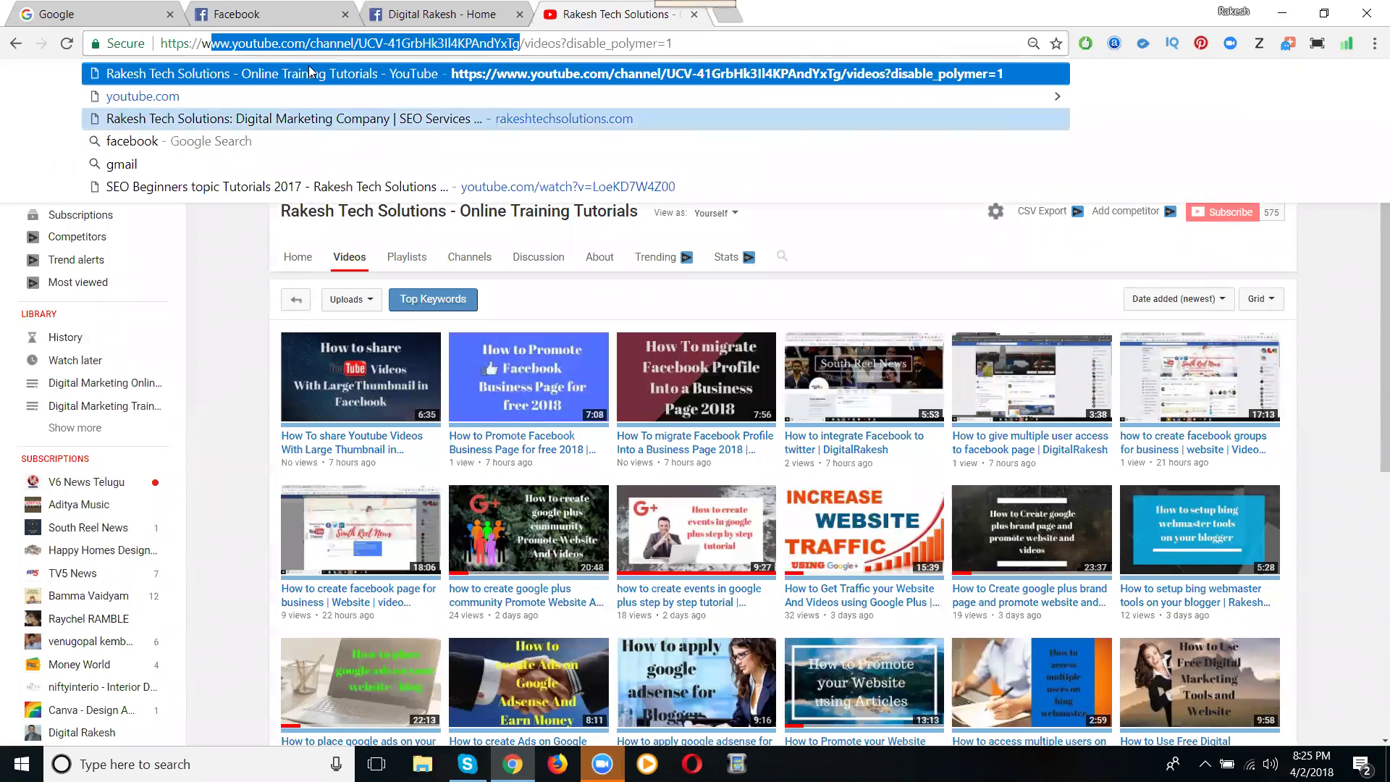
{"action": "left_click_drag", "start_coordinate": [161, 43], "coordinate": [521, 43]}
{"action": "key", "text": "ctrl+c"}
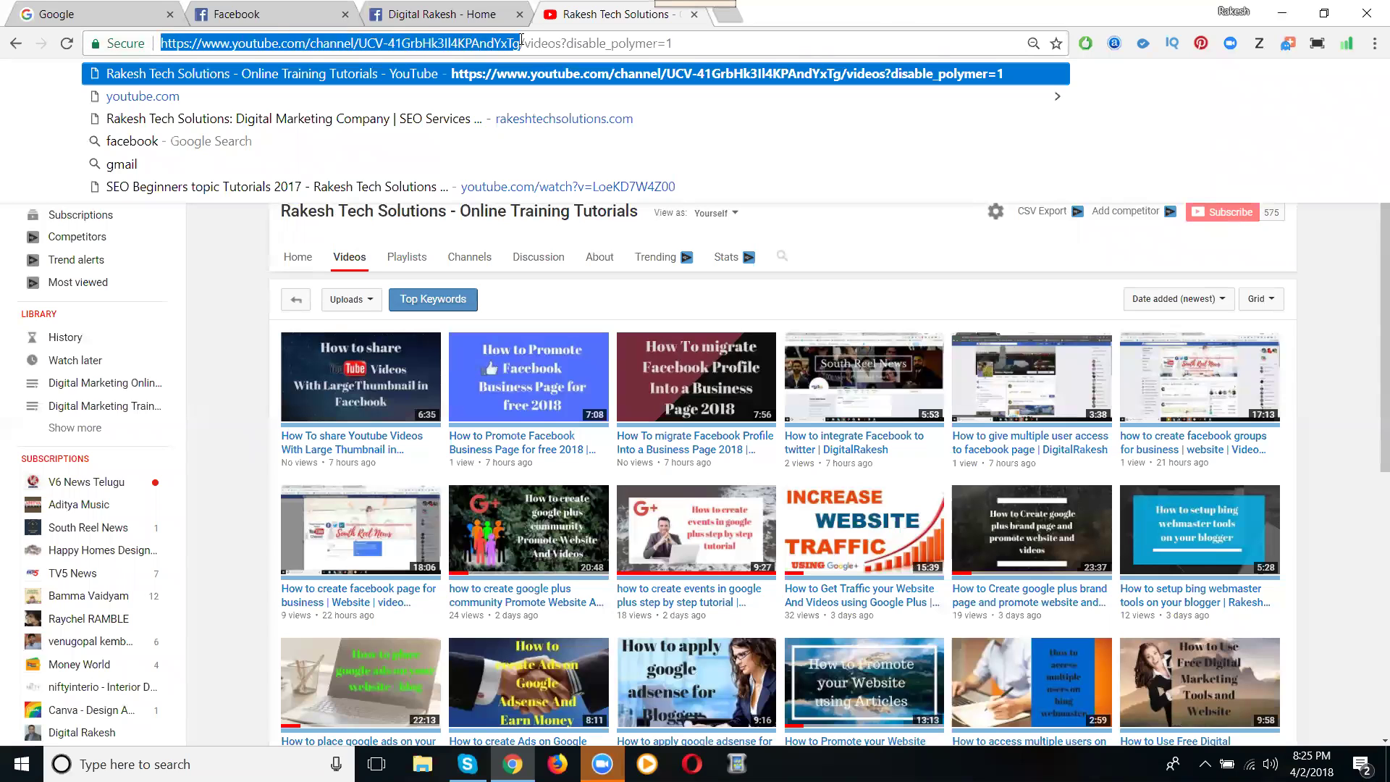
{"action": "left_click", "coordinate": [472, 18]}
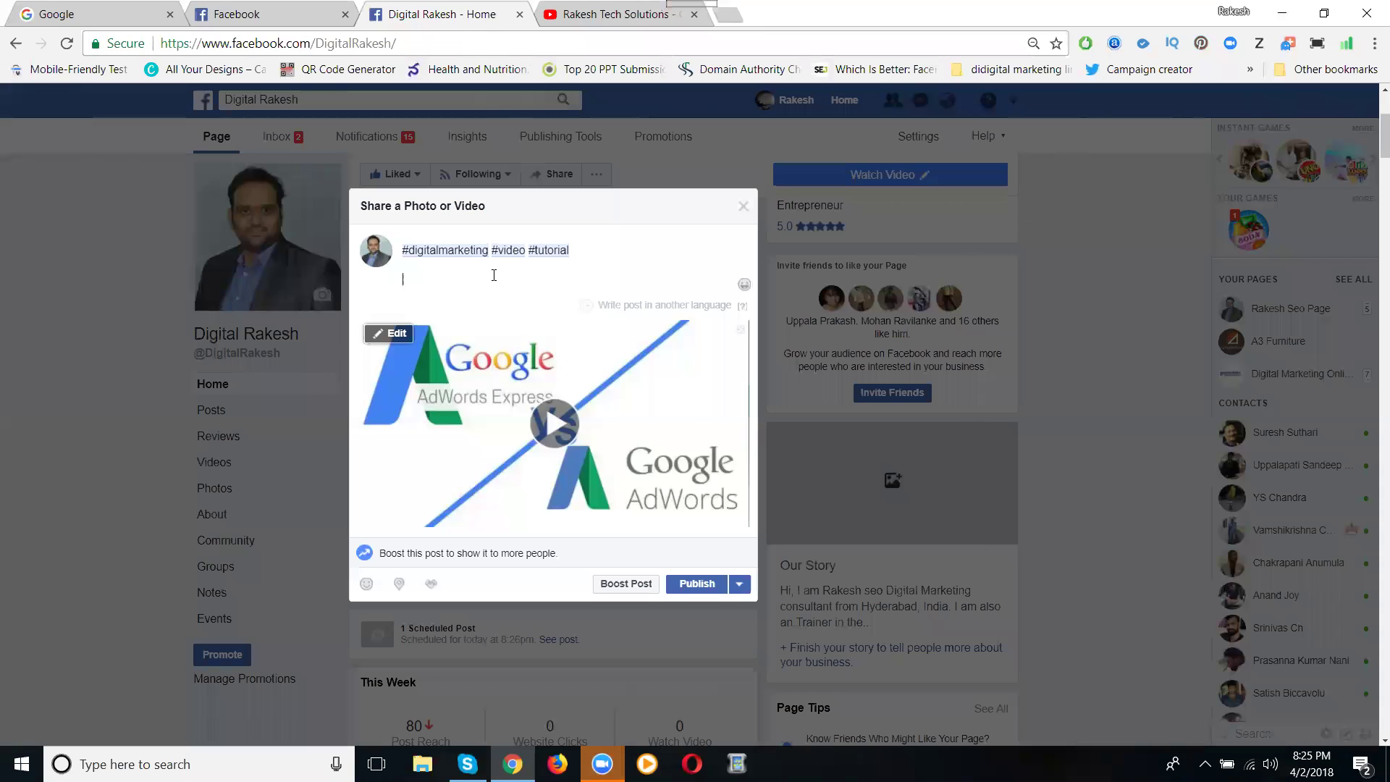
Paste the YouTube channel link under the hashtags and check in at the business's location.
{"action": "key", "text": "ctrl+v"}
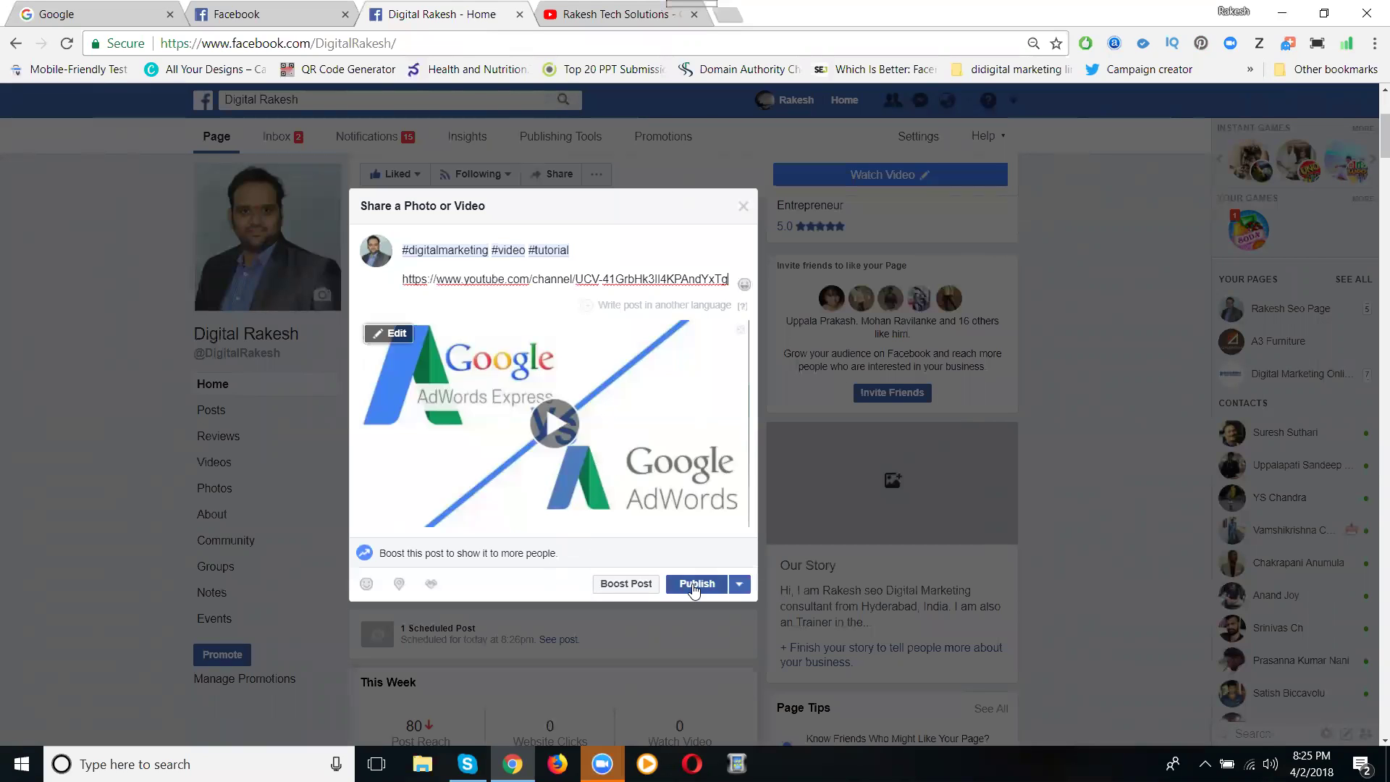
{"action": "left_click", "coordinate": [400, 585]}
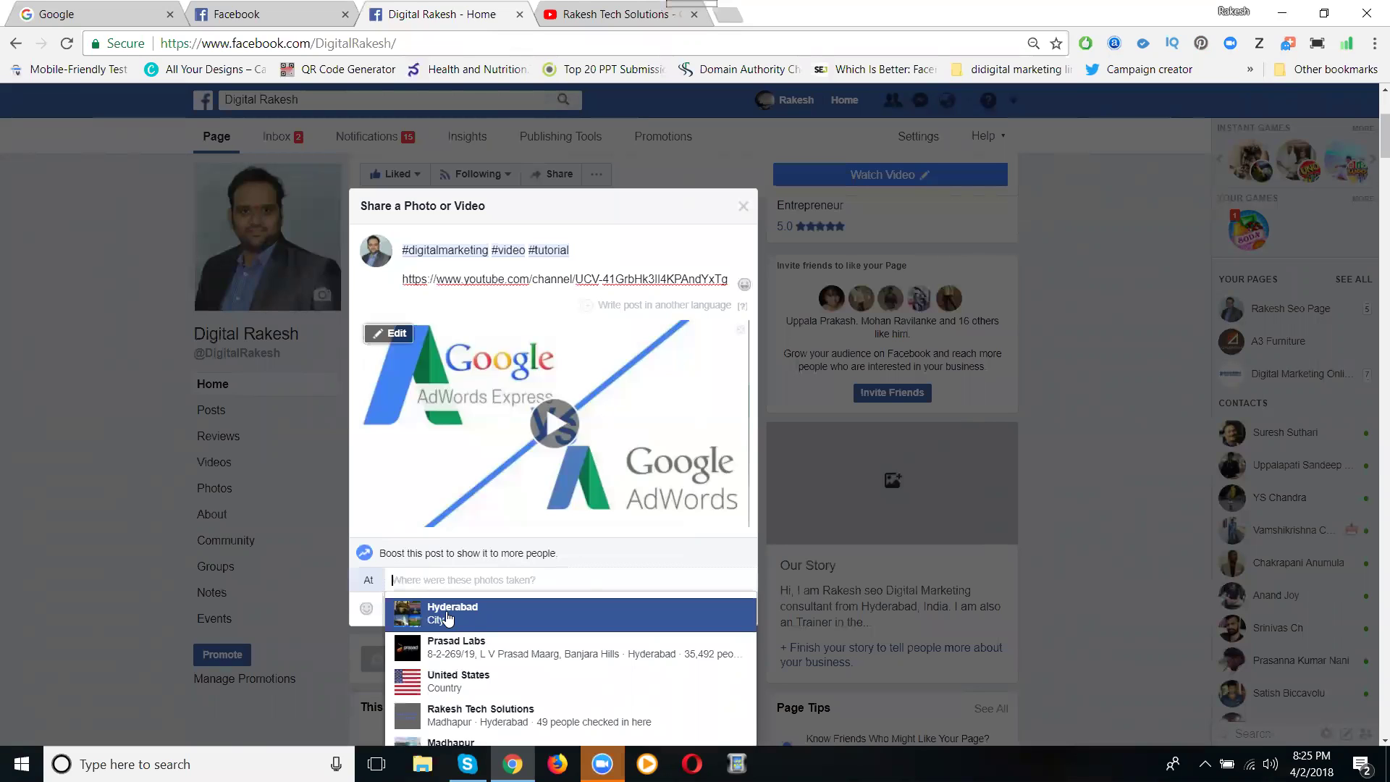
{"action": "type", "text": "rakes"}
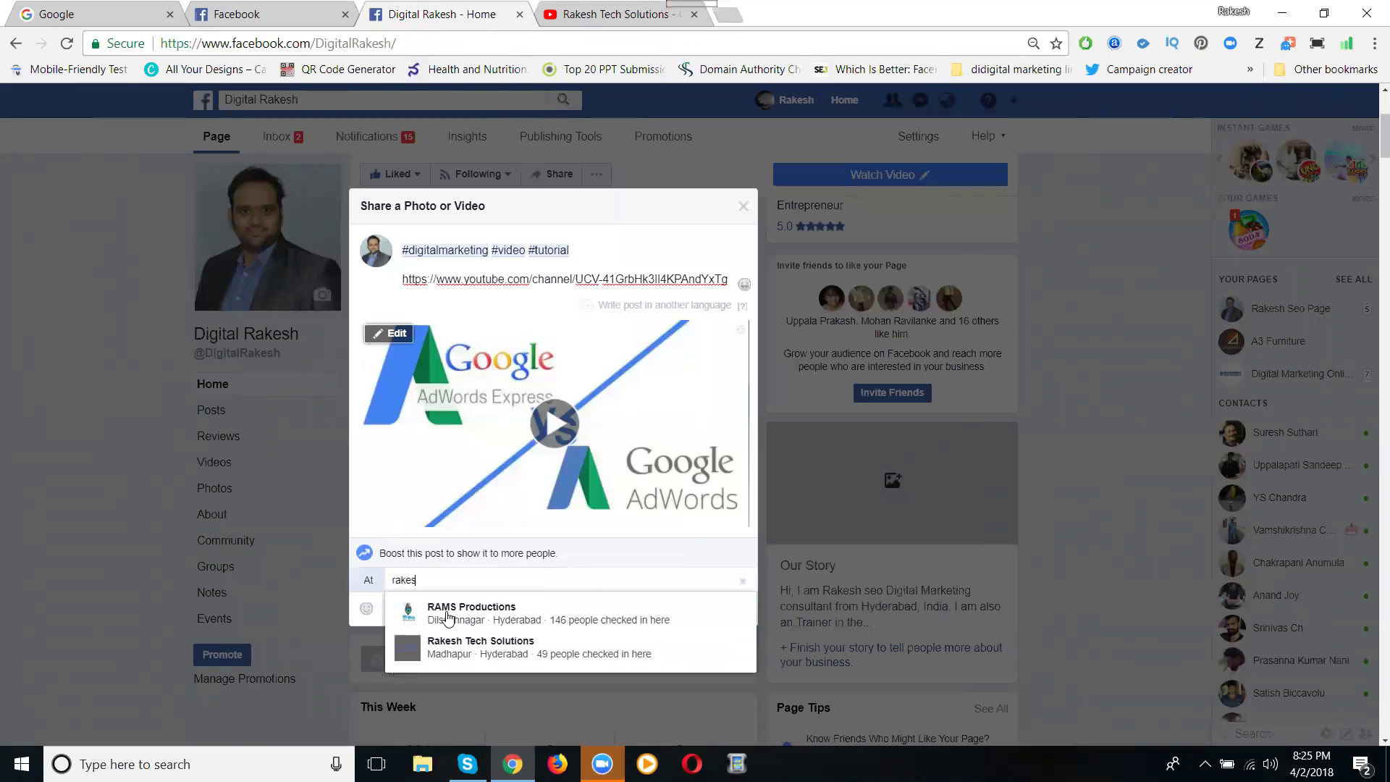
{"action": "type", "text": "h tech"}
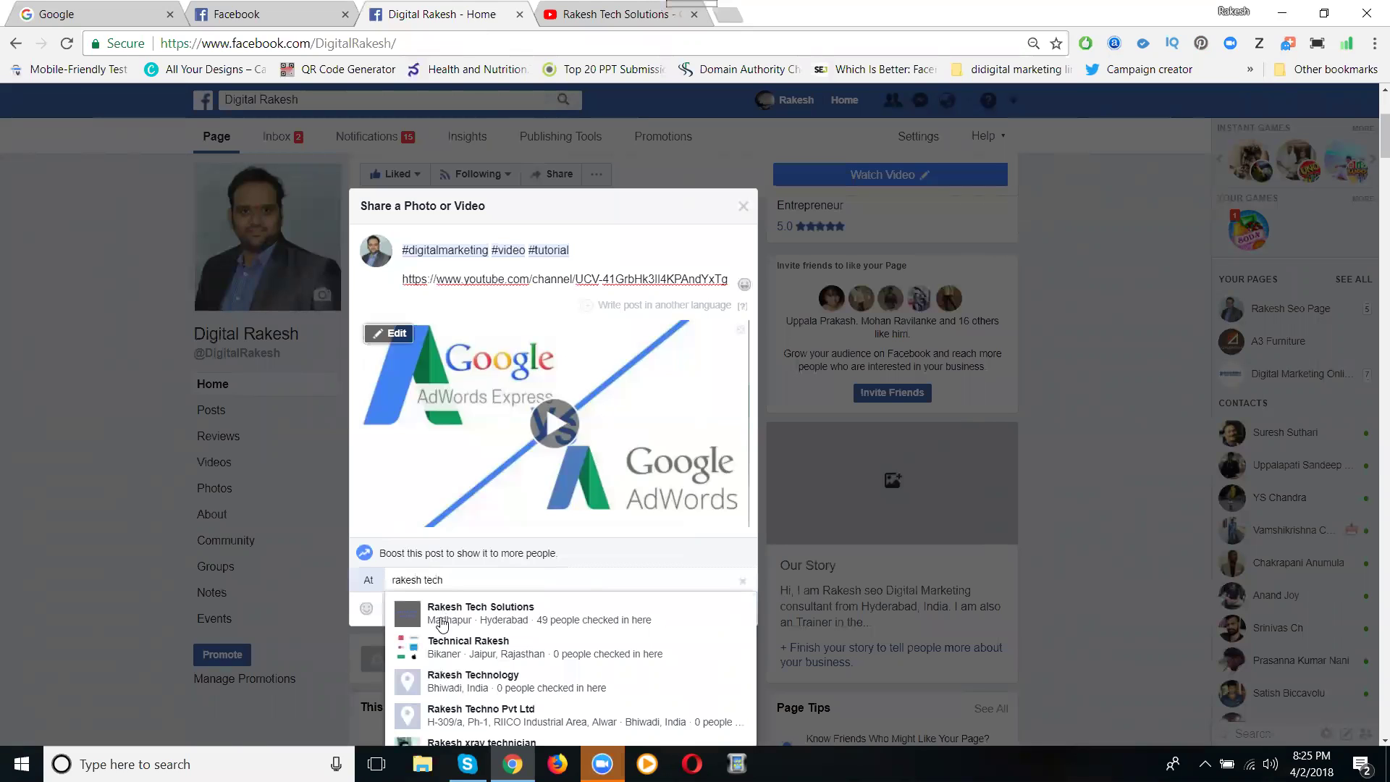
{"action": "left_click", "coordinate": [443, 625]}
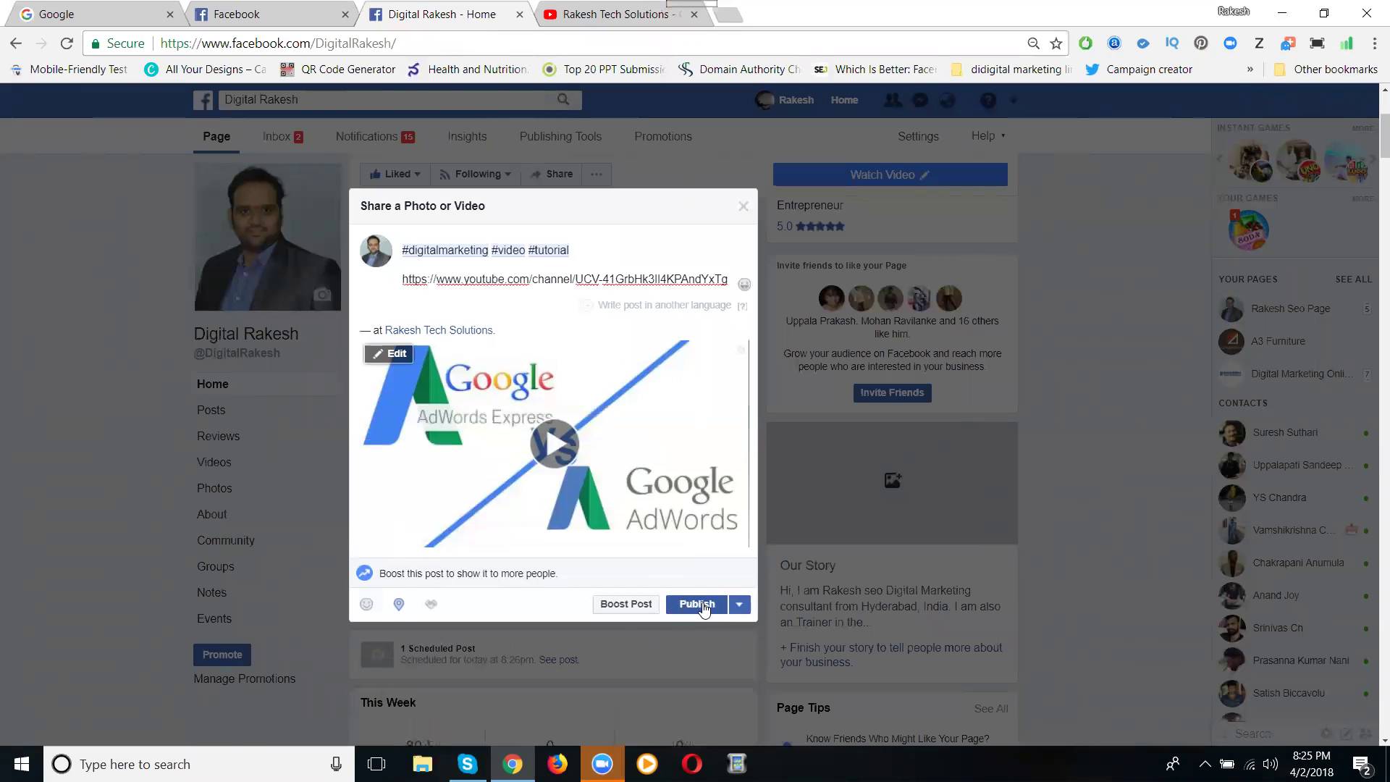
Publish the post now, choosing Preview Post with Button to add Send Message.
{"action": "left_click", "coordinate": [740, 605]}
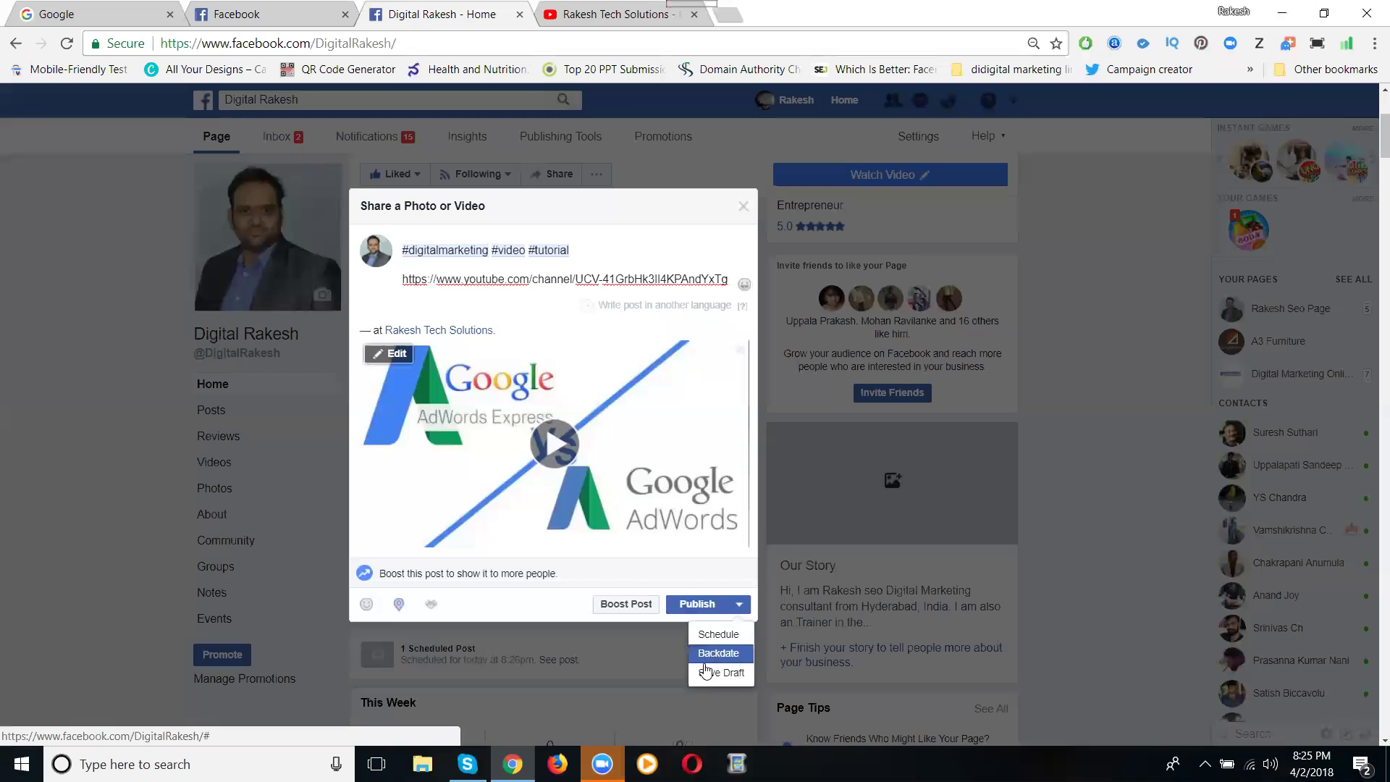
{"action": "left_click", "coordinate": [695, 609]}
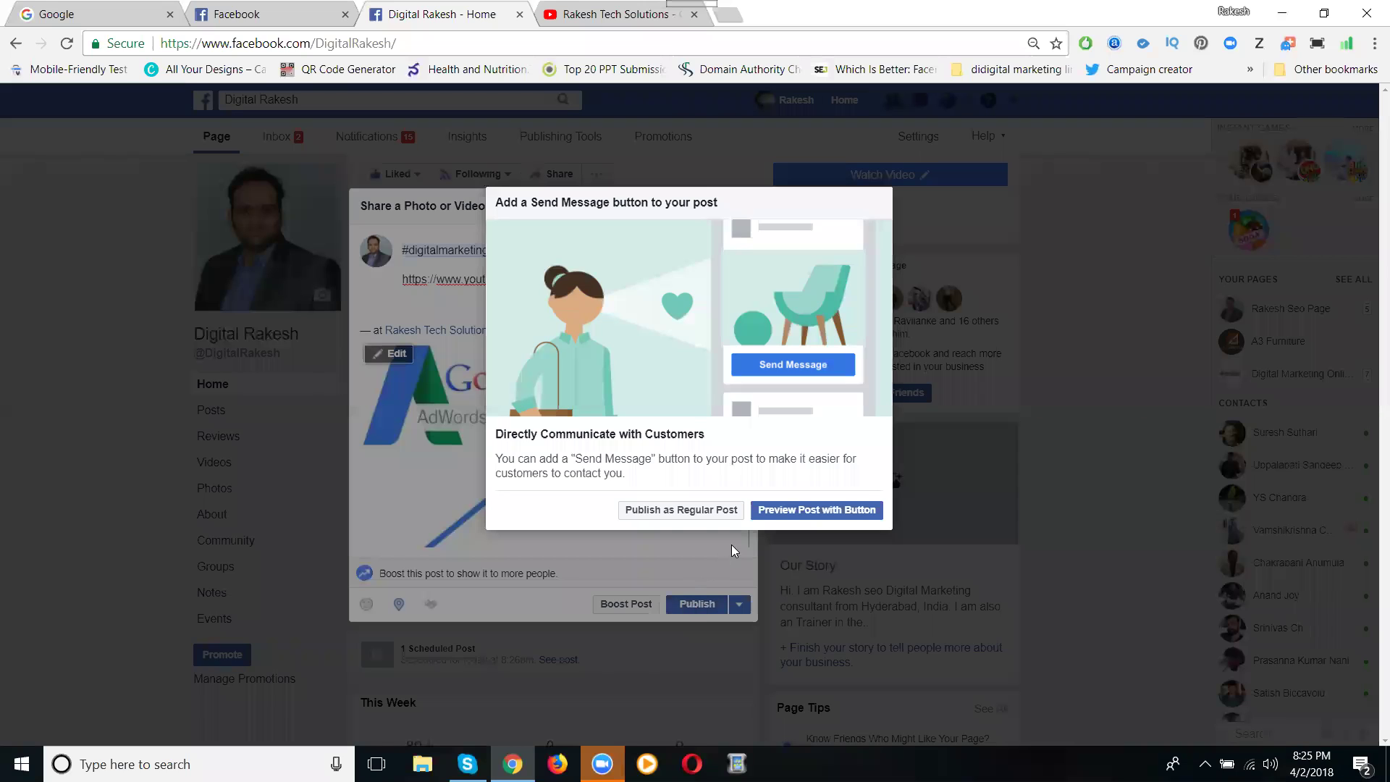
{"action": "left_click", "coordinate": [800, 512]}
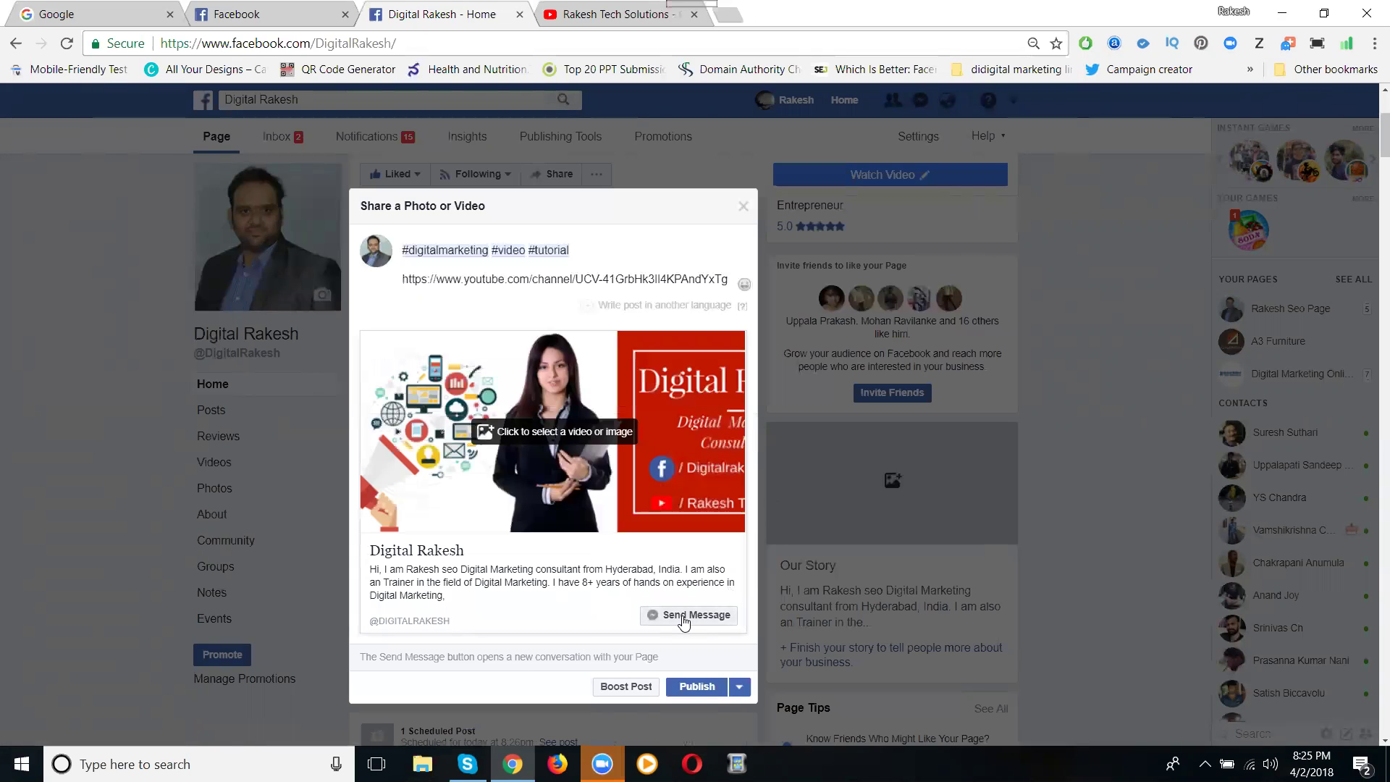
{"action": "left_click", "coordinate": [696, 688]}
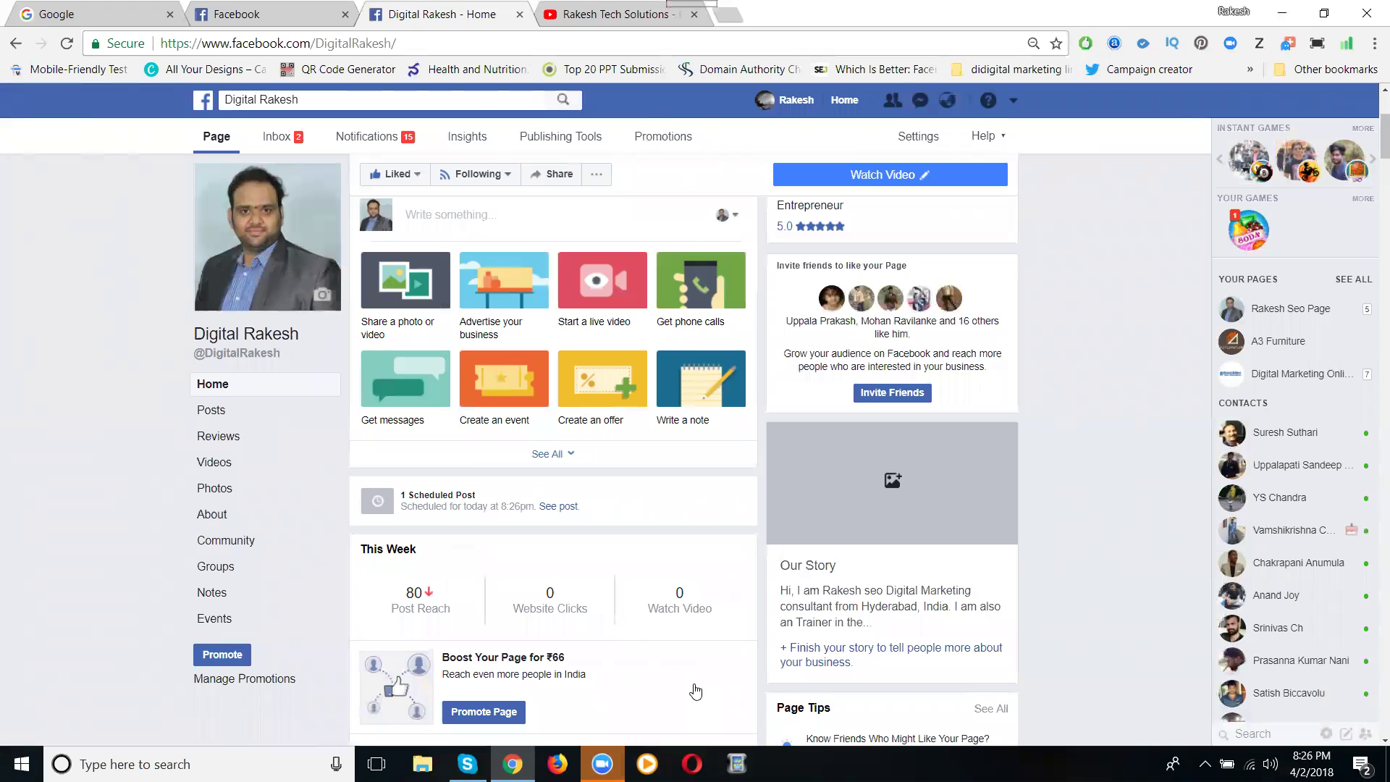
{"action": "scroll", "coordinate": [584, 546], "scroll_direction": "down", "scroll_amount": 4}
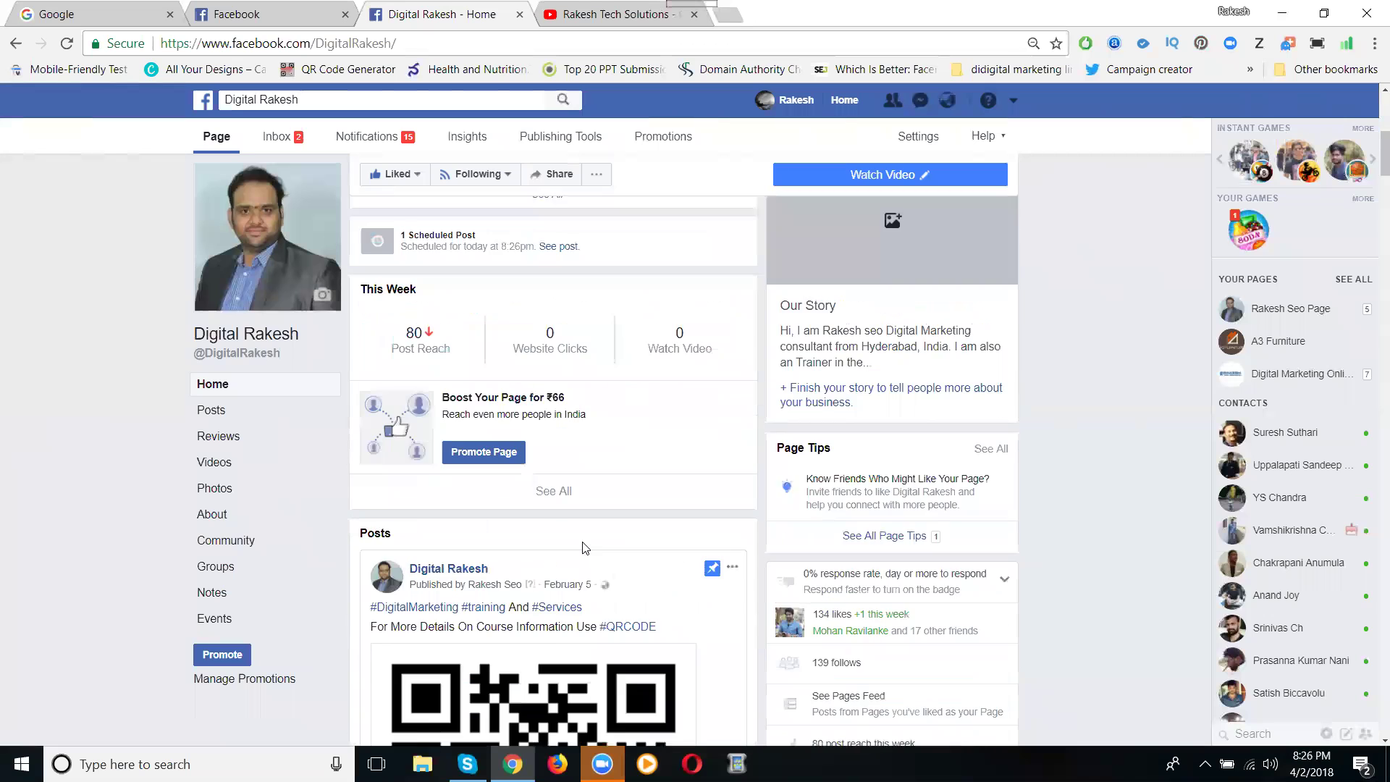
{"action": "scroll", "coordinate": [583, 546], "scroll_direction": "down", "scroll_amount": 12}
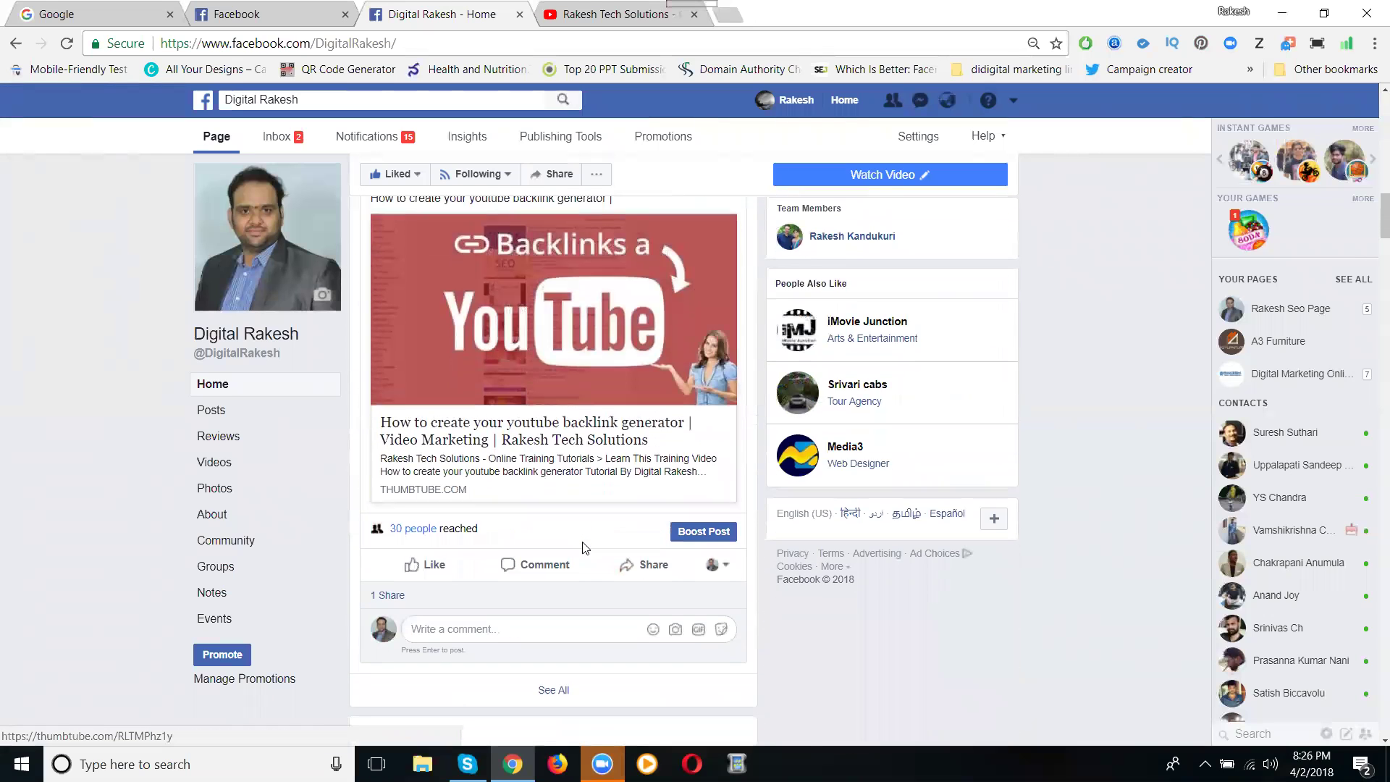
{"action": "scroll", "coordinate": [584, 548], "scroll_direction": "up", "scroll_amount": 2}
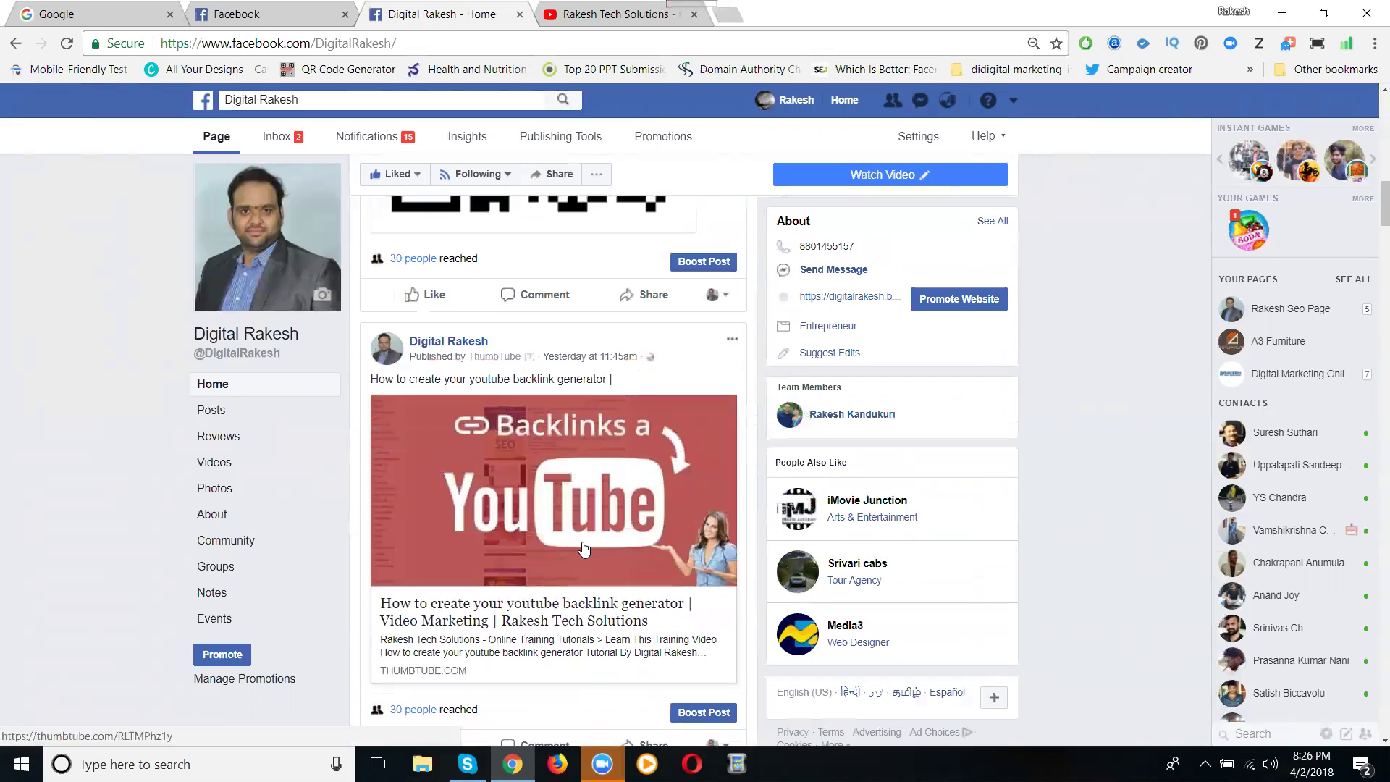